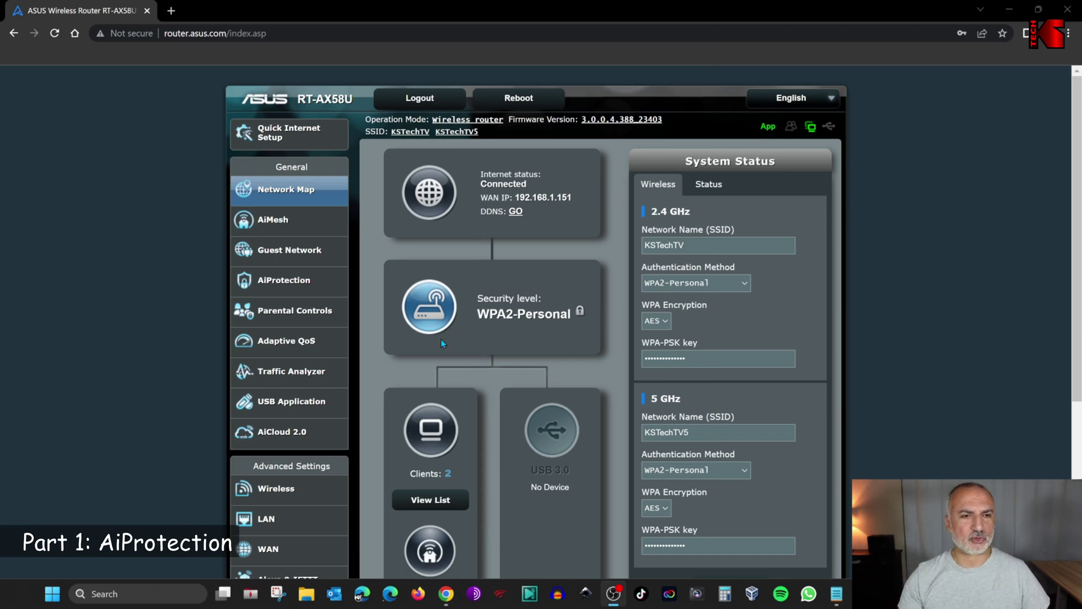
# Turn on AiProtection and accept the Trend Micro licence agreement.
pyautogui.click(277, 286)
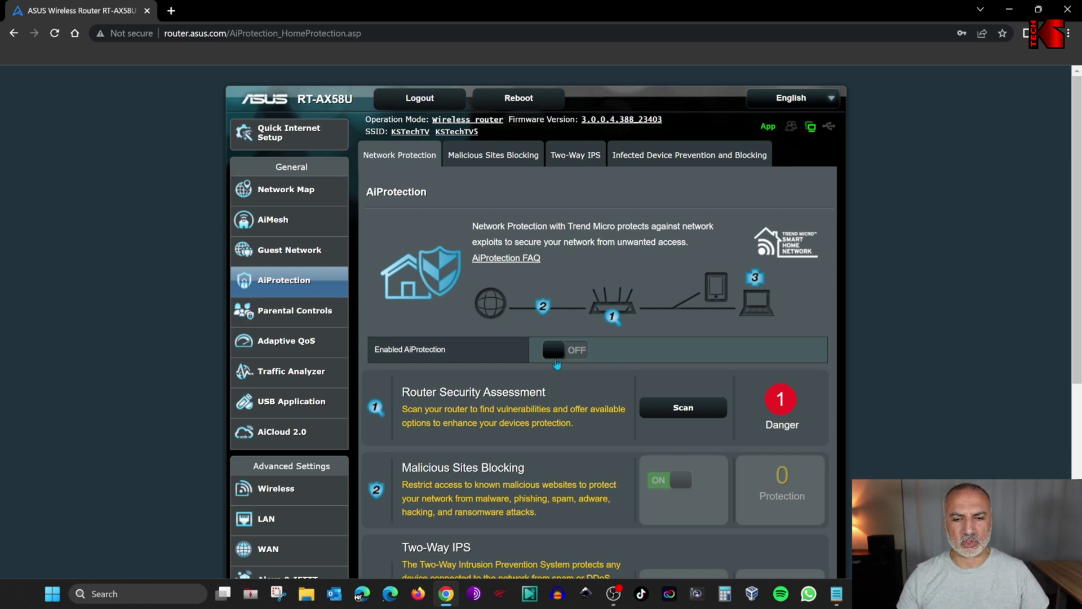
pyautogui.click(556, 355)
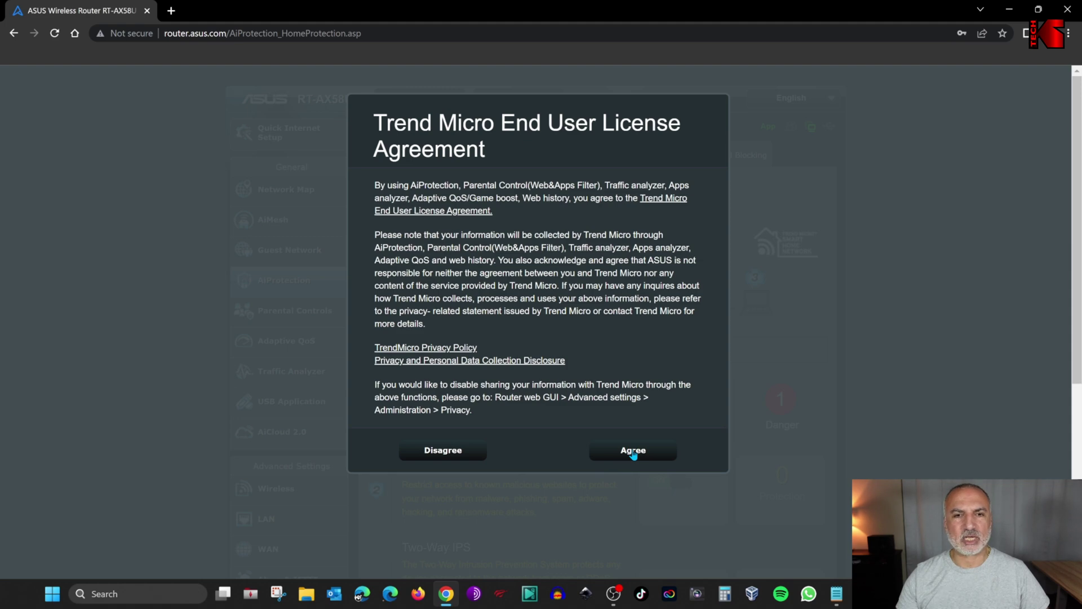
pyautogui.click(633, 451)
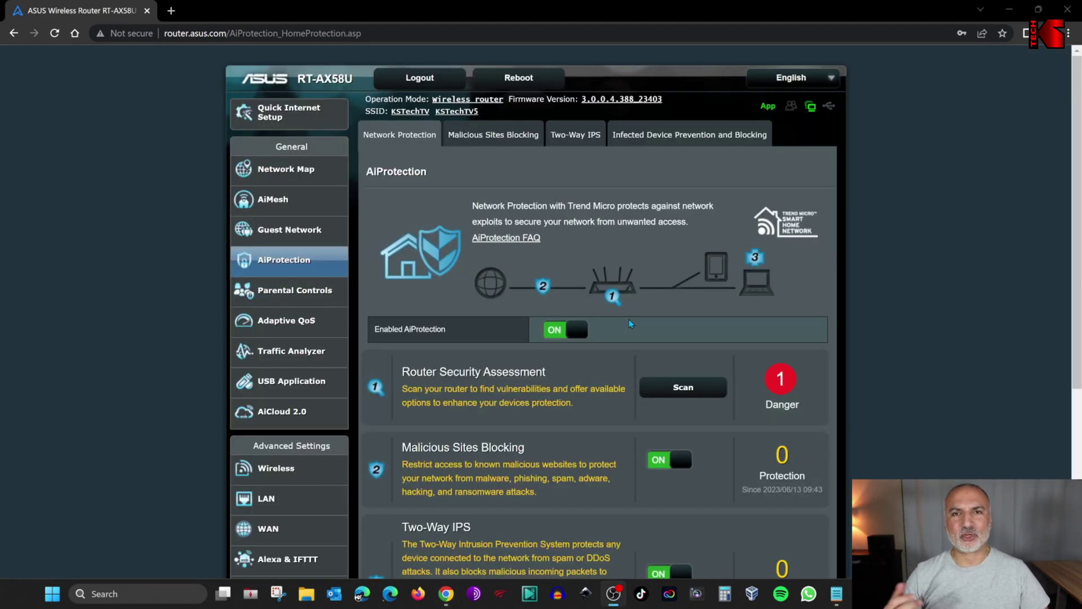
# Run the Router Security Assessment scan and check the flagged default login row.
pyautogui.scroll(-5, 616, 320)
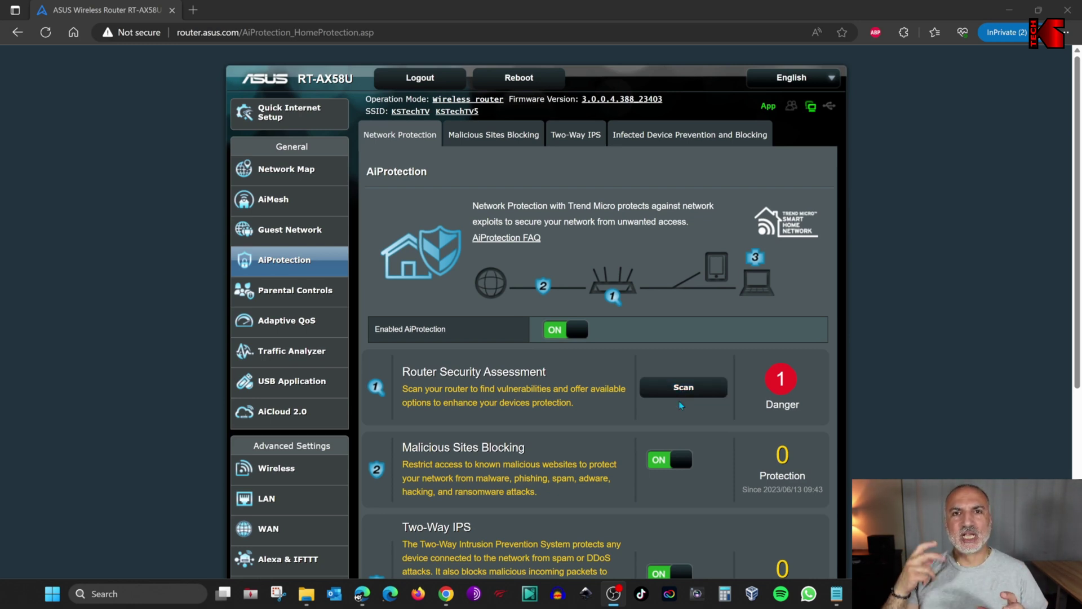
pyautogui.click(682, 388)
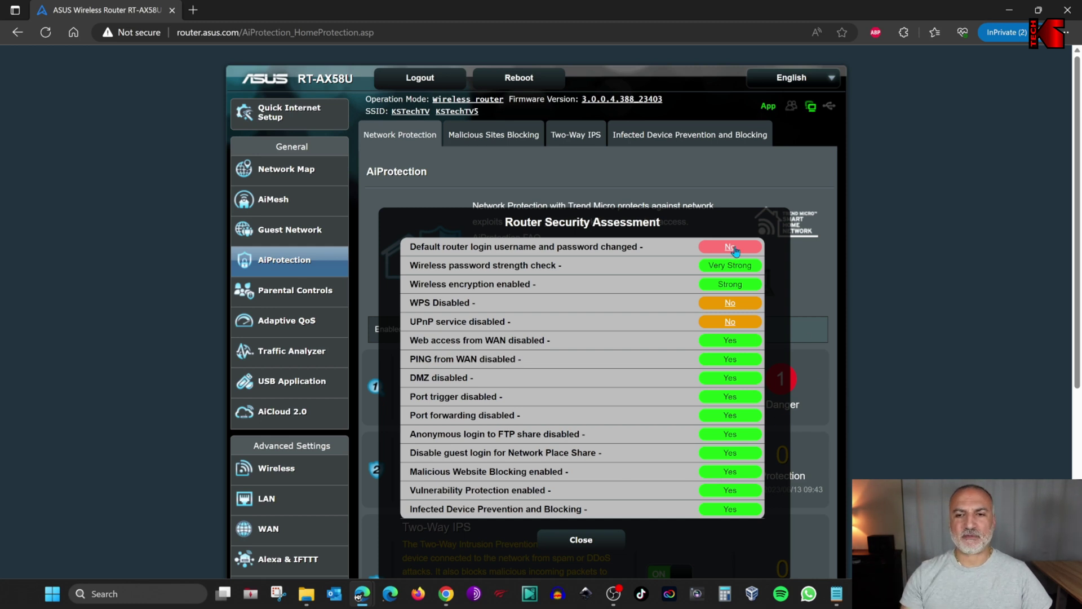
pyautogui.moveTo(743, 254)
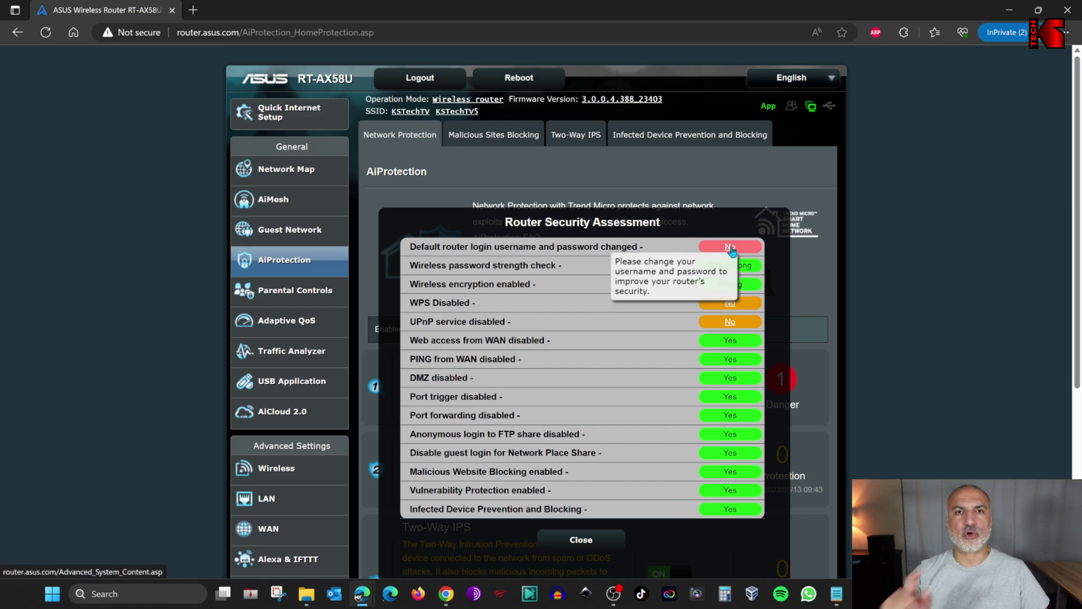
# Change the router login name from admin to a new name, confirming with the current password.
pyautogui.click(731, 249)
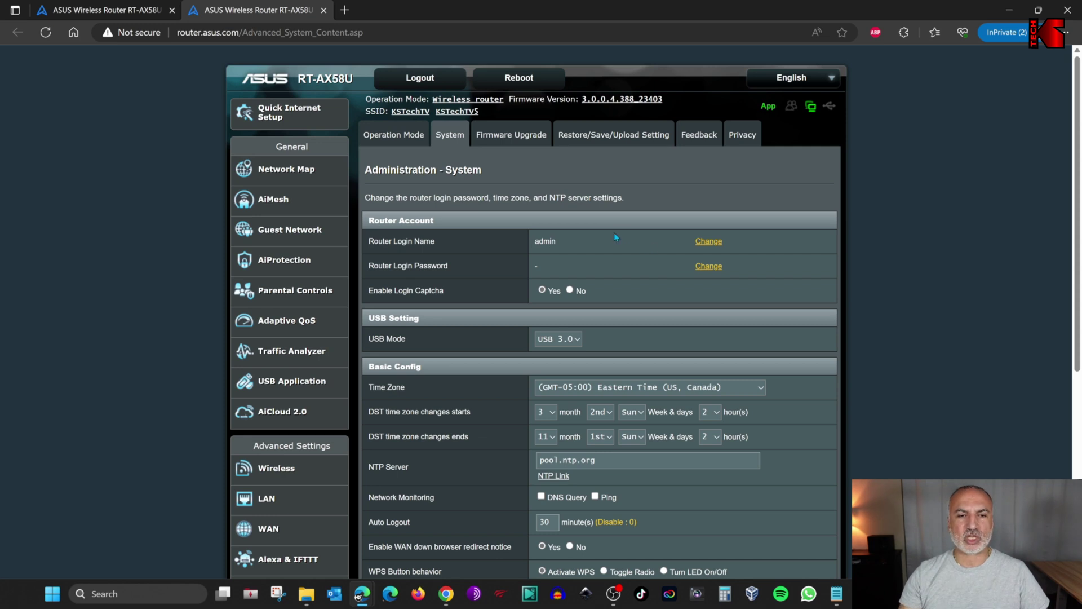
pyautogui.click(709, 241)
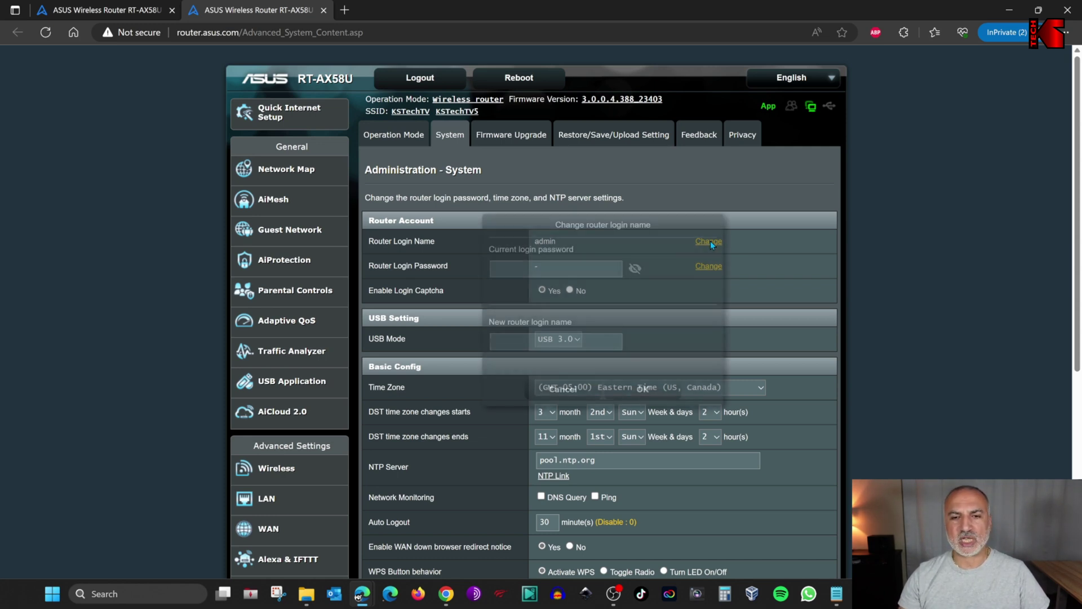
pyautogui.click(557, 268)
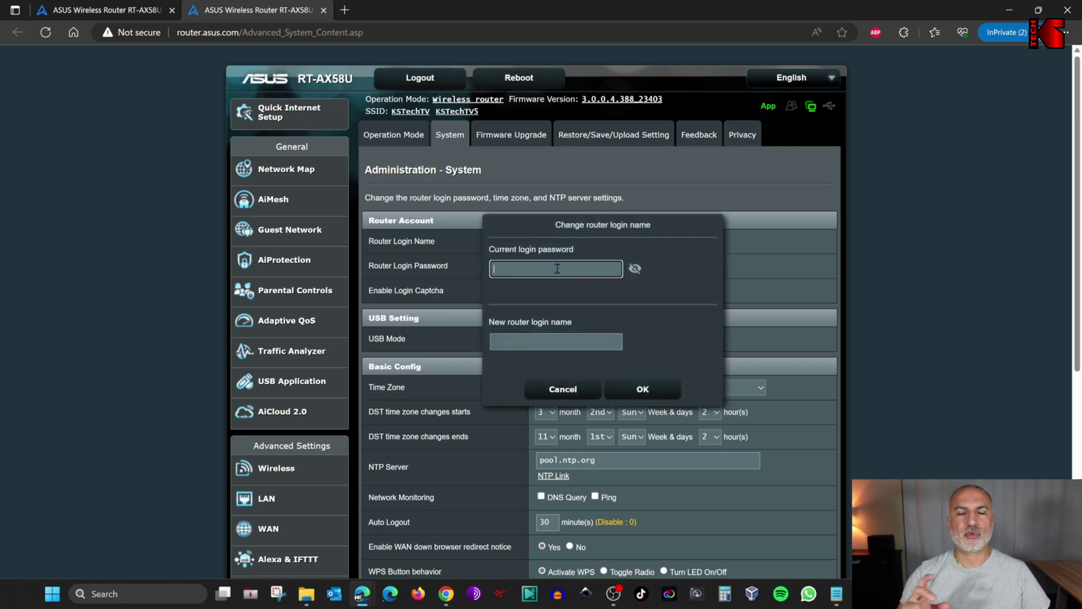
pyautogui.write('••••••••••••••')
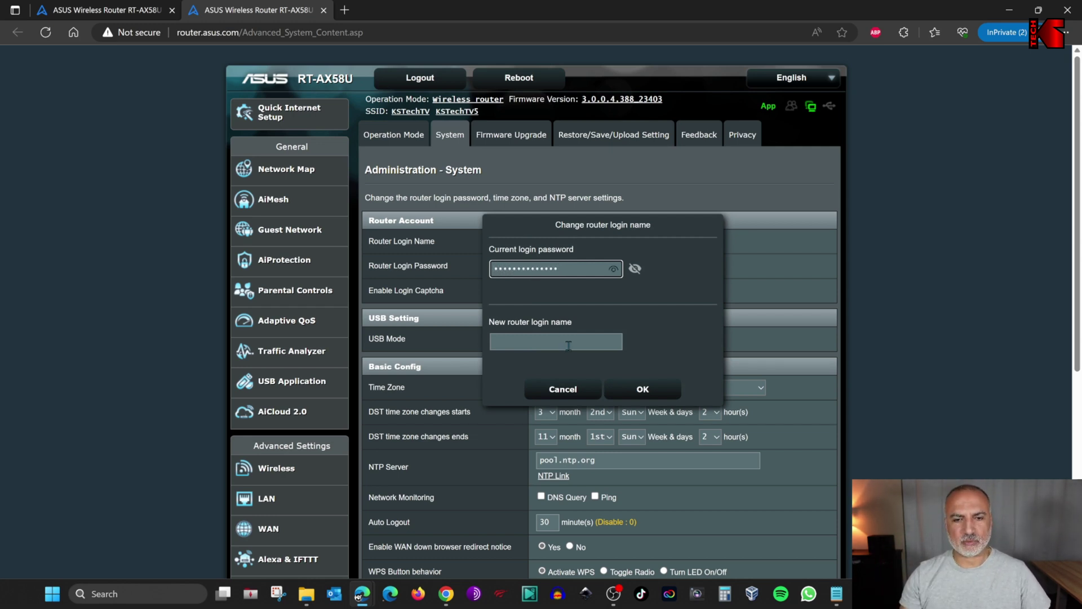
pyautogui.click(571, 338)
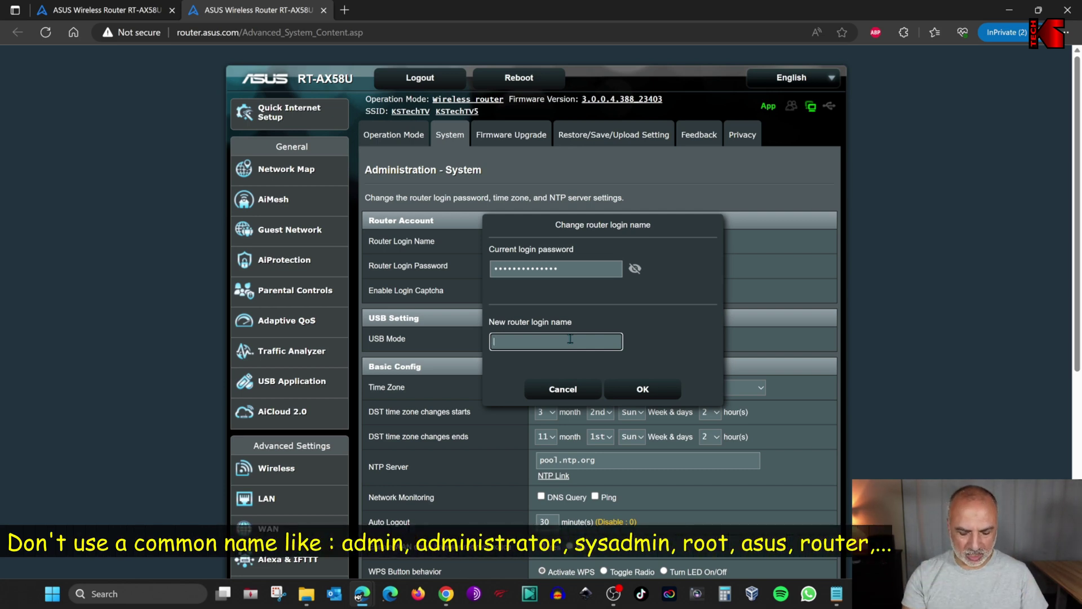
pyautogui.write('kstech1')
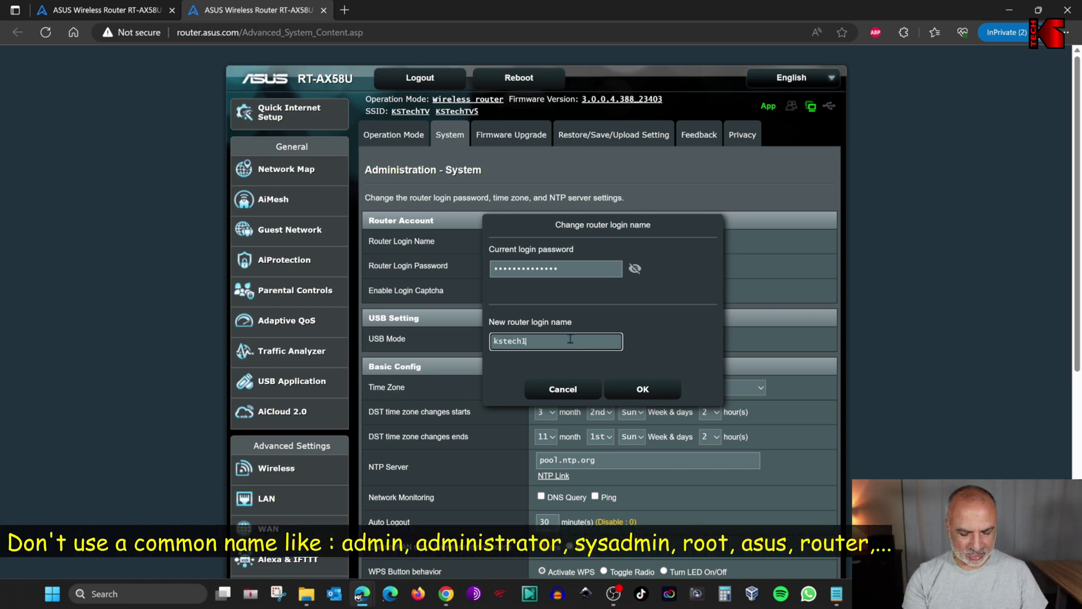
pyautogui.write('973')
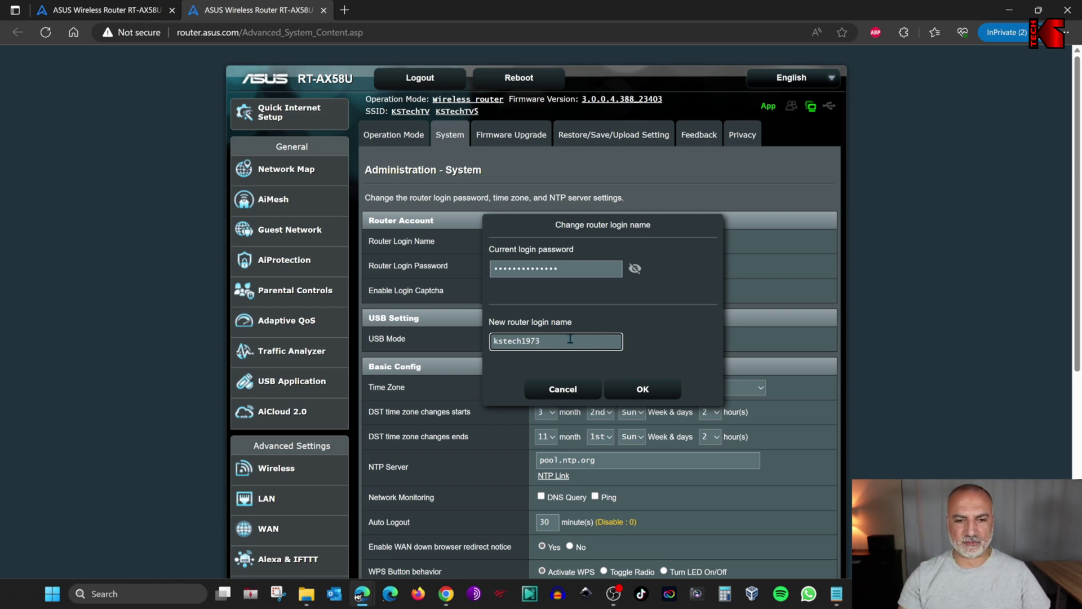
pyautogui.click(645, 389)
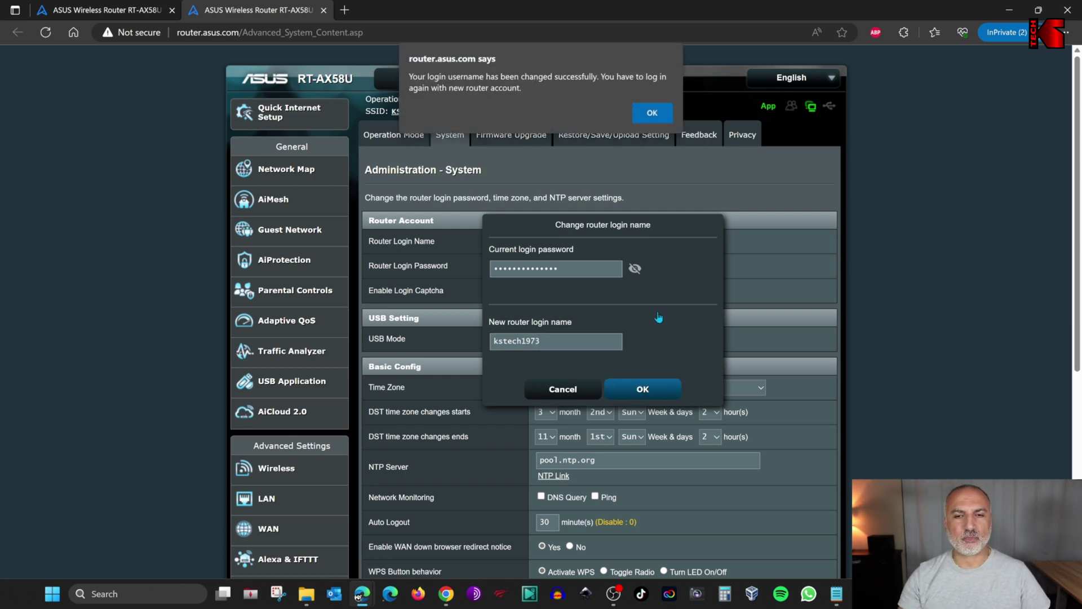
# Sign back in with the new login name and the account password.
pyautogui.click(653, 115)
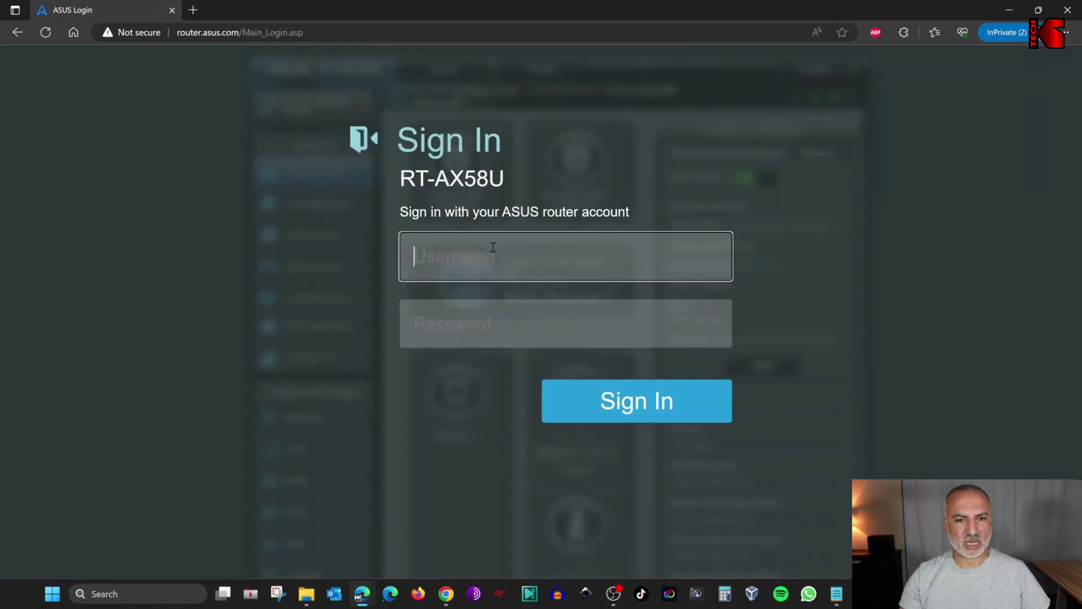
pyautogui.write('kstech1')
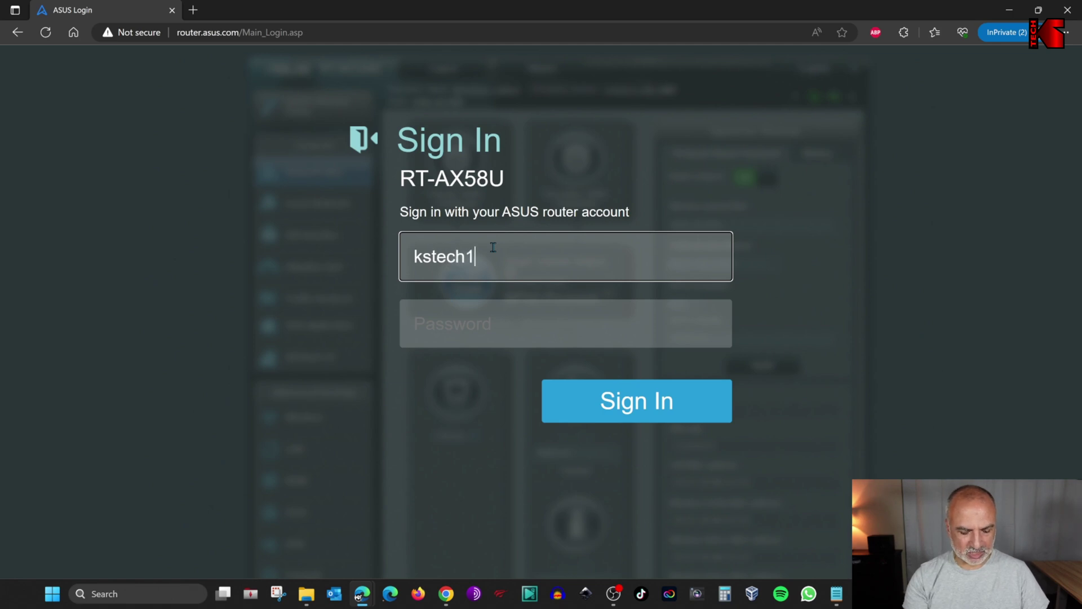
pyautogui.write('973')
pyautogui.press('Tab')
pyautogui.write('**************')
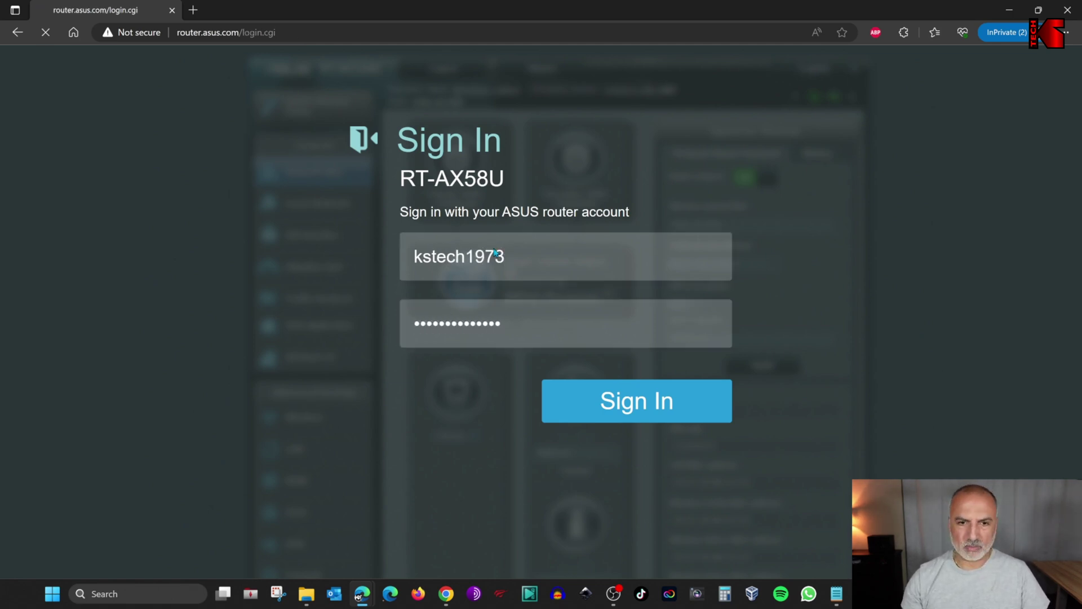
pyautogui.press('Return')
# Rerun the security assessment and disable WPS from its flagged warning.
pyautogui.click(285, 266)
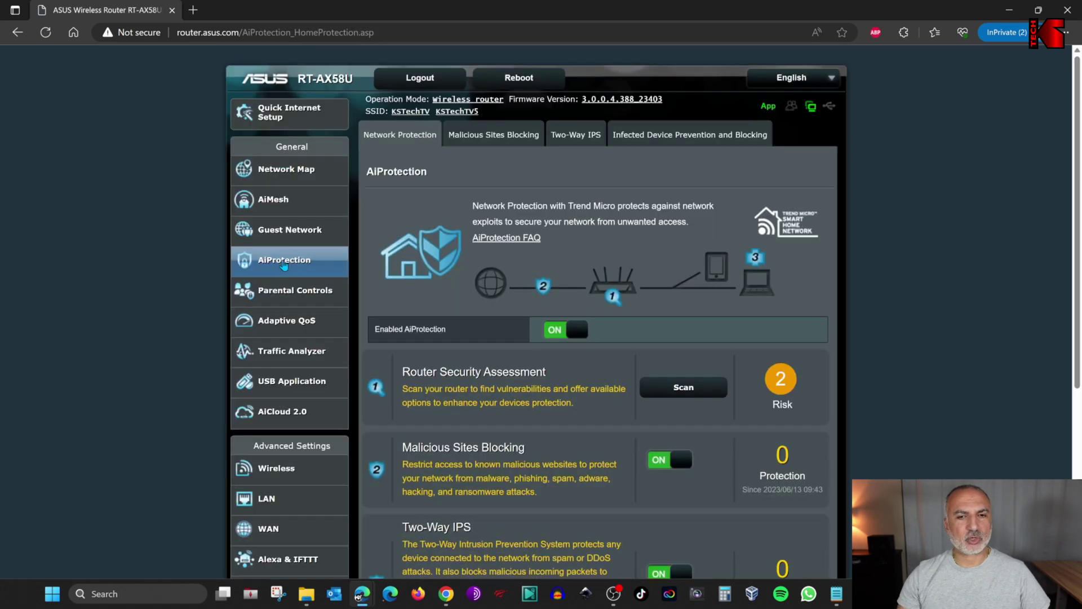
pyautogui.click(682, 391)
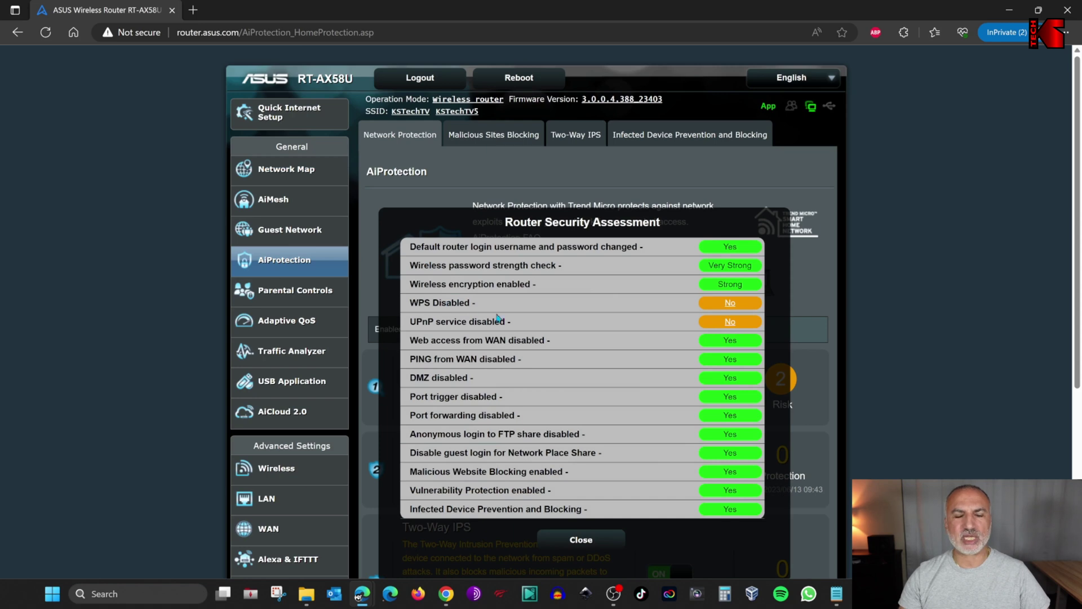
pyautogui.click(730, 305)
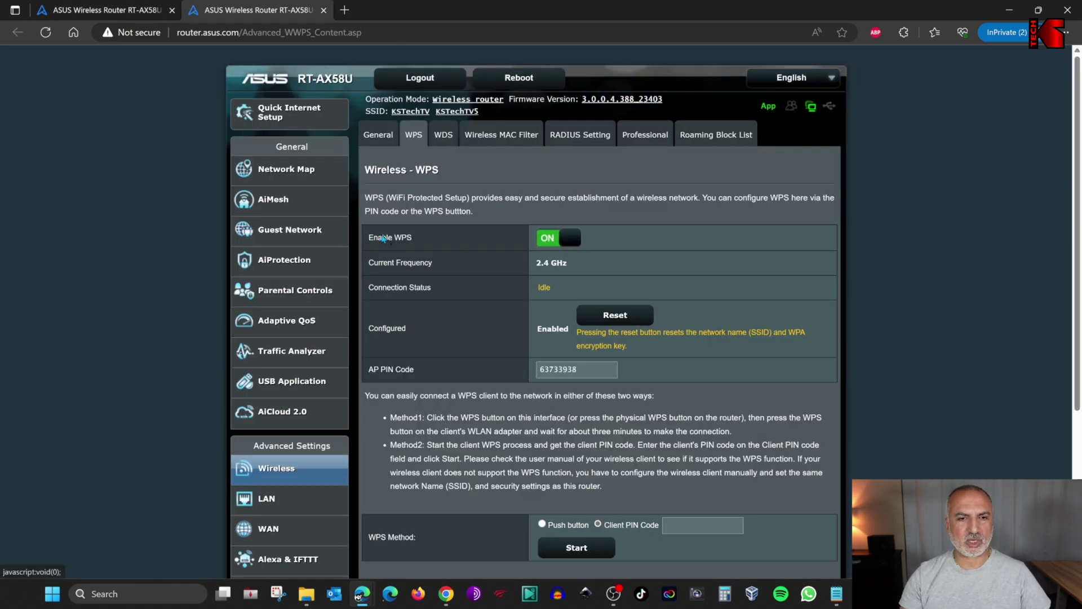
pyautogui.click(570, 237)
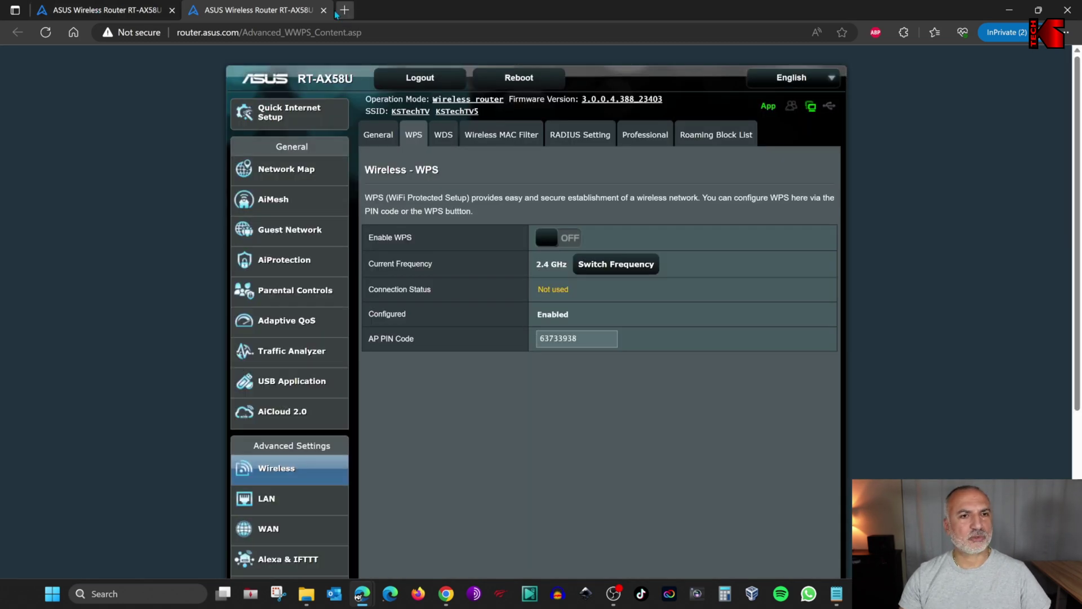
# Reload AiProtection and rescan to confirm WPS Disabled now shows Yes.
pyautogui.click(323, 10)
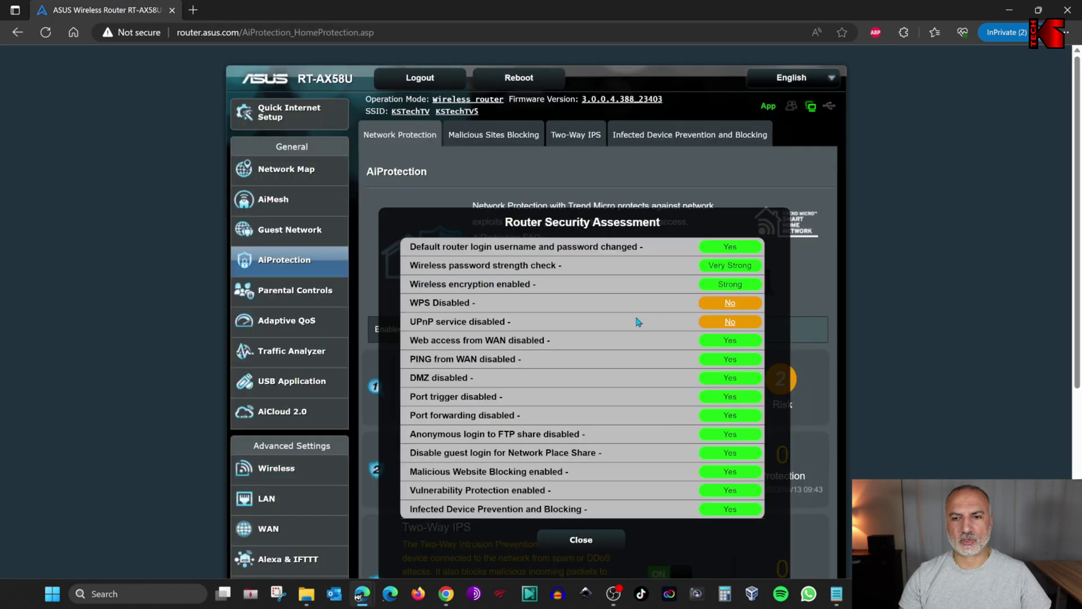
pyautogui.click(46, 33)
pyautogui.click(685, 386)
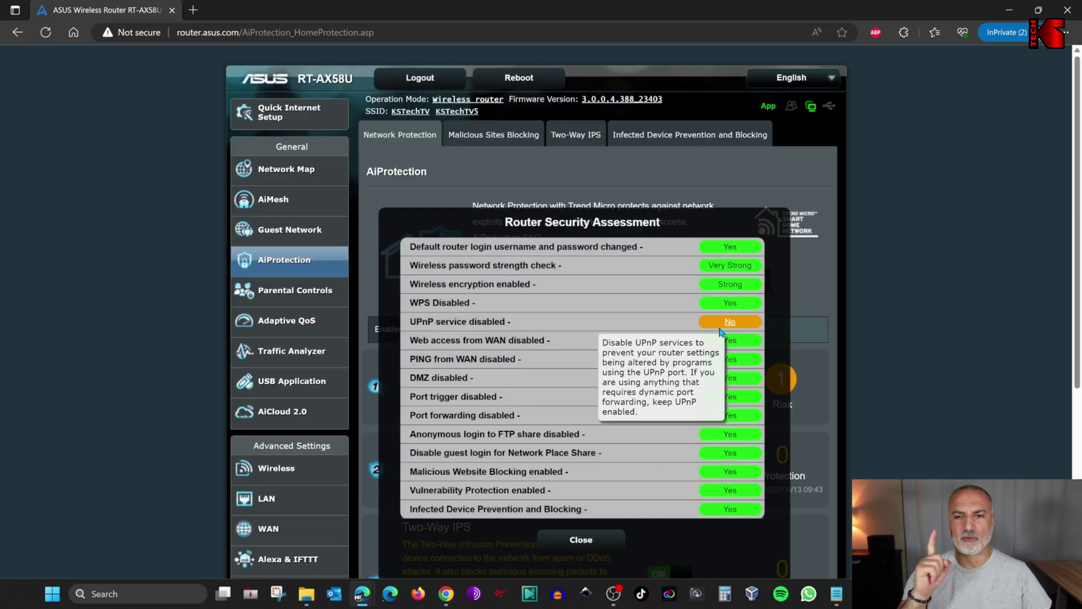
pyautogui.moveTo(729, 326)
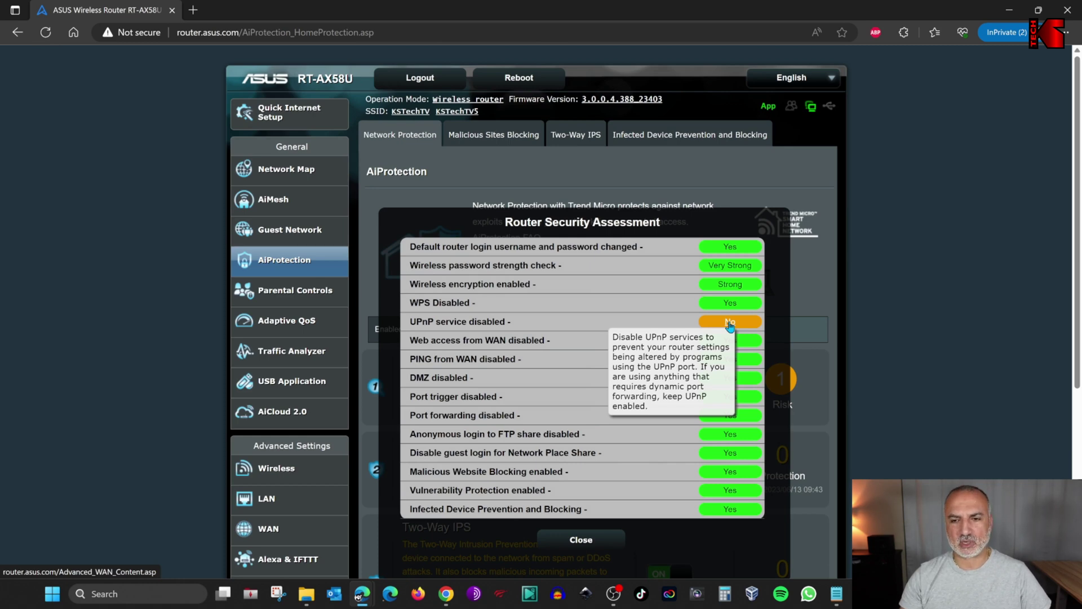
# Set Enable UPnP to No on the WAN page and apply it.
pyautogui.click(729, 324)
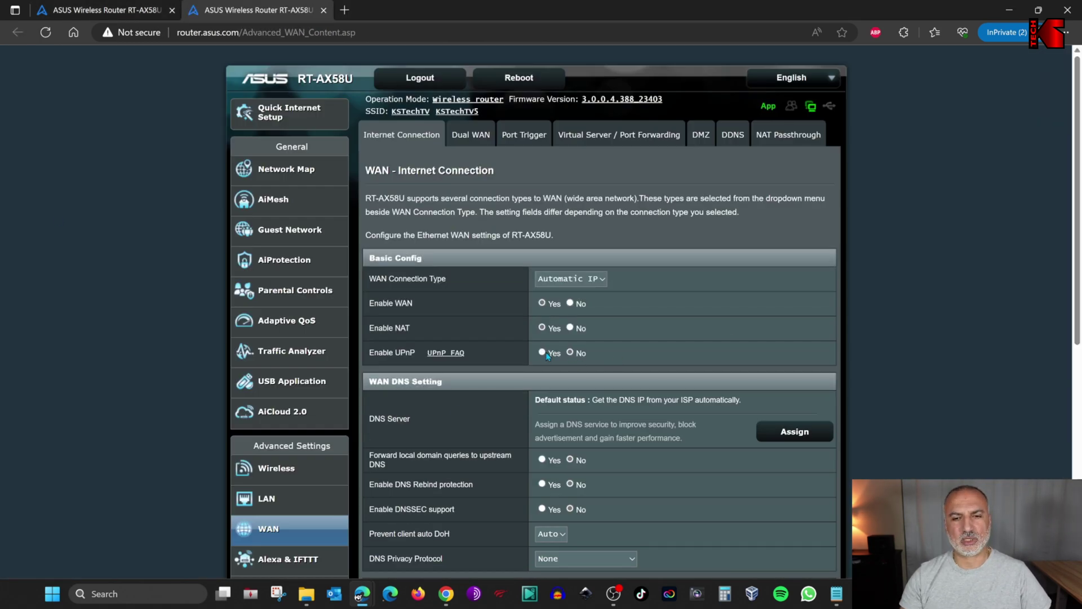
pyautogui.scroll(-7, 661, 367)
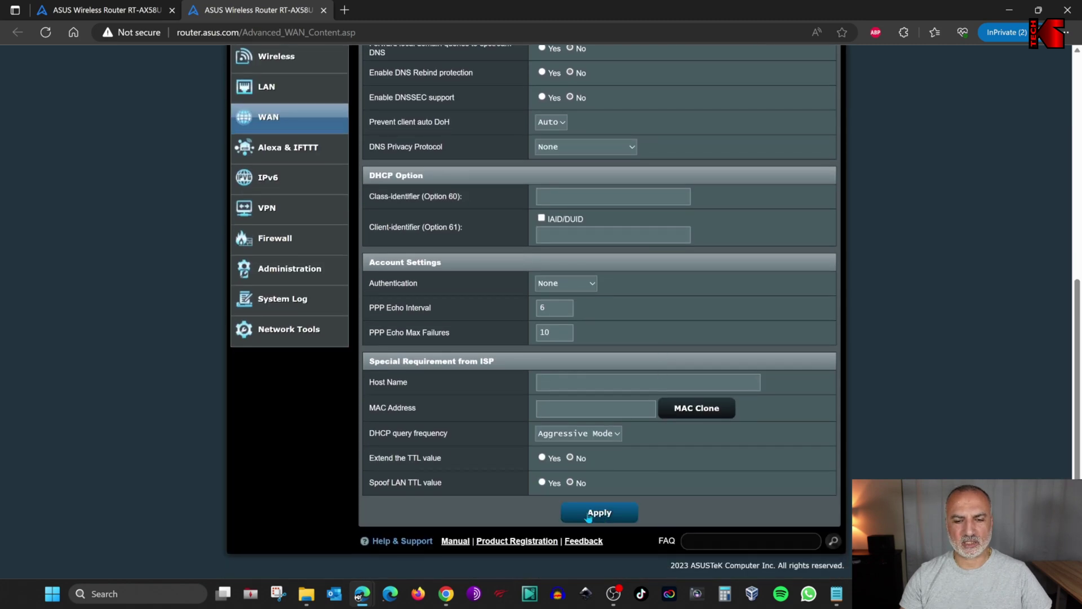
pyautogui.click(599, 514)
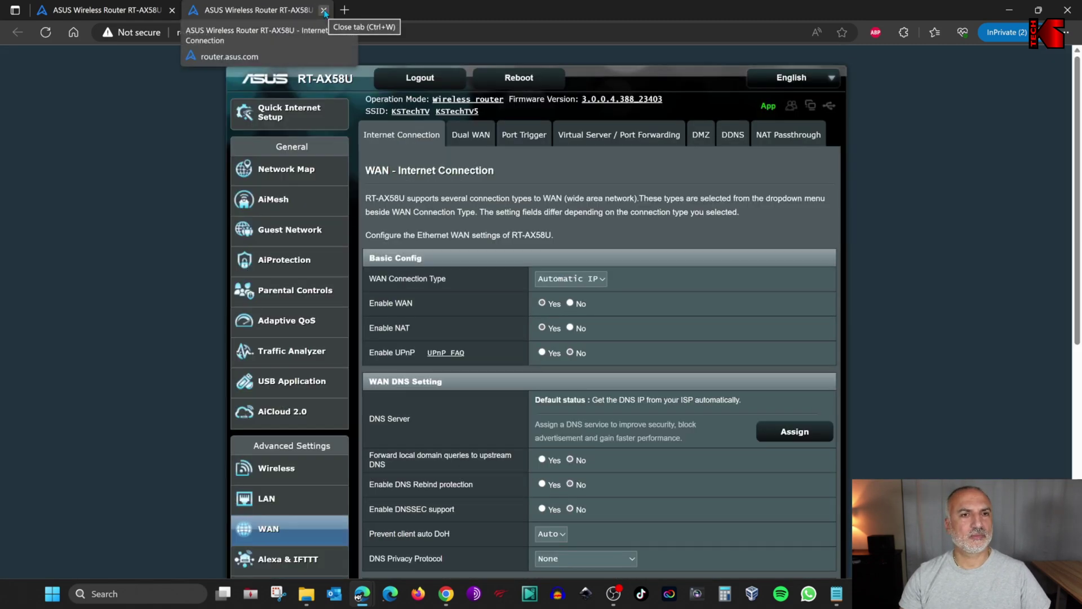
# Reload AiProtection and rescan, confirming all 15 checks are Safe.
pyautogui.click(323, 10)
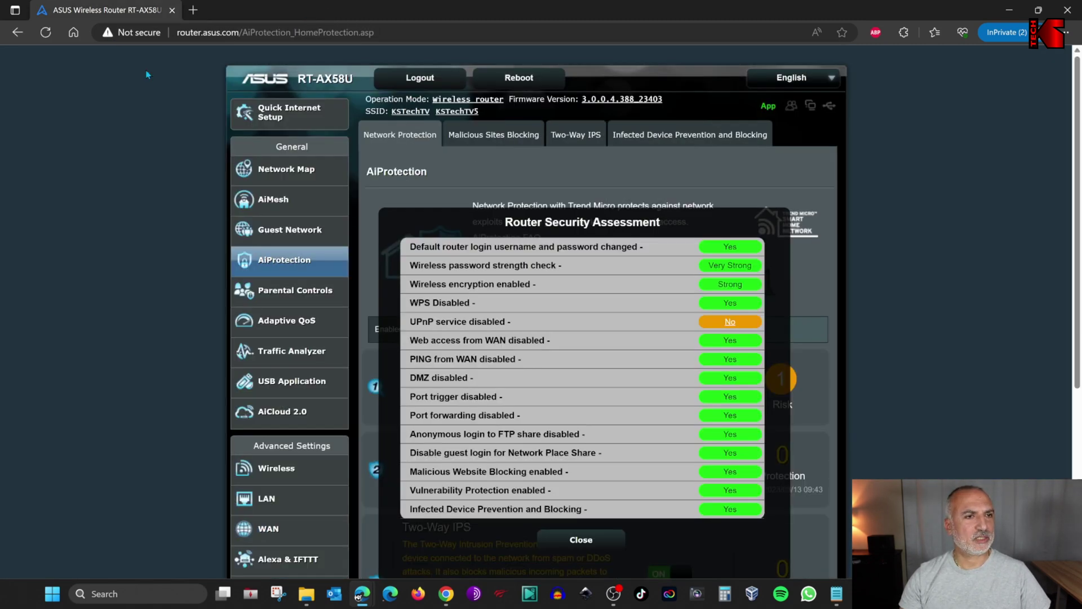
pyautogui.click(45, 33)
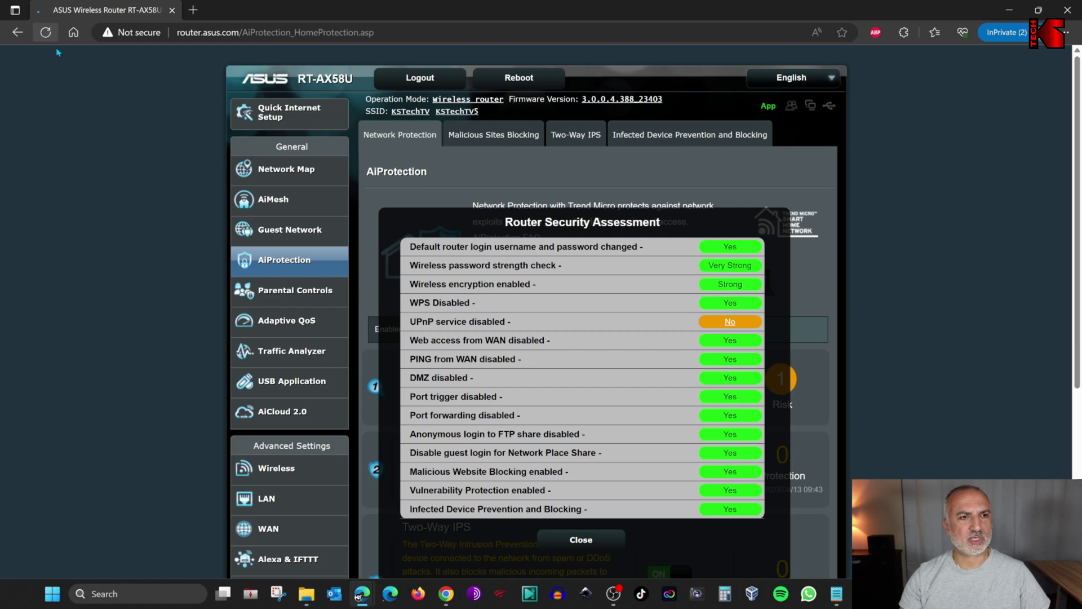
pyautogui.click(690, 389)
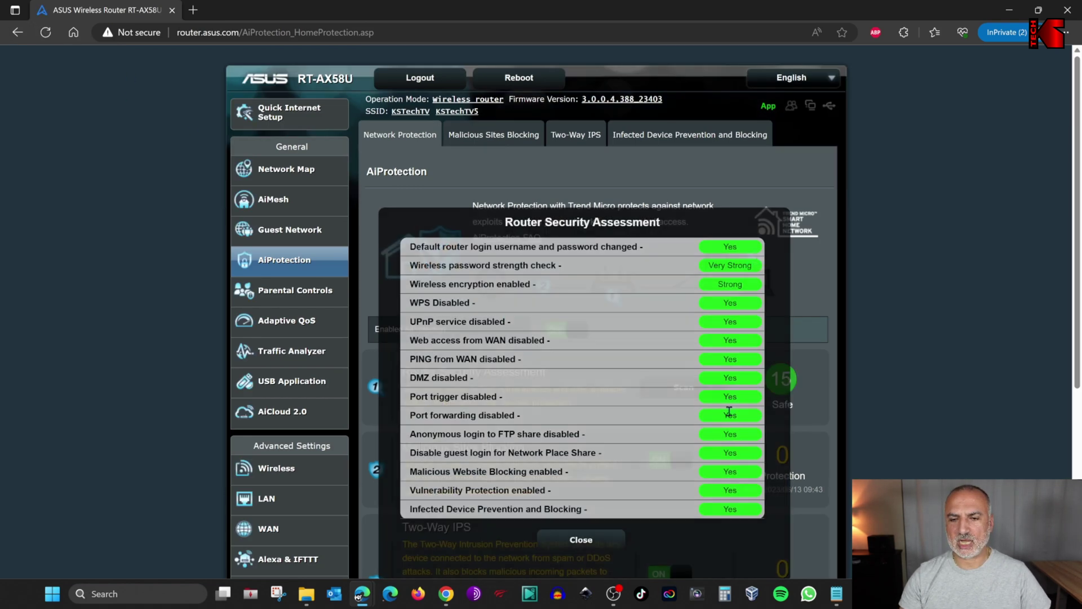
pyautogui.click(685, 161)
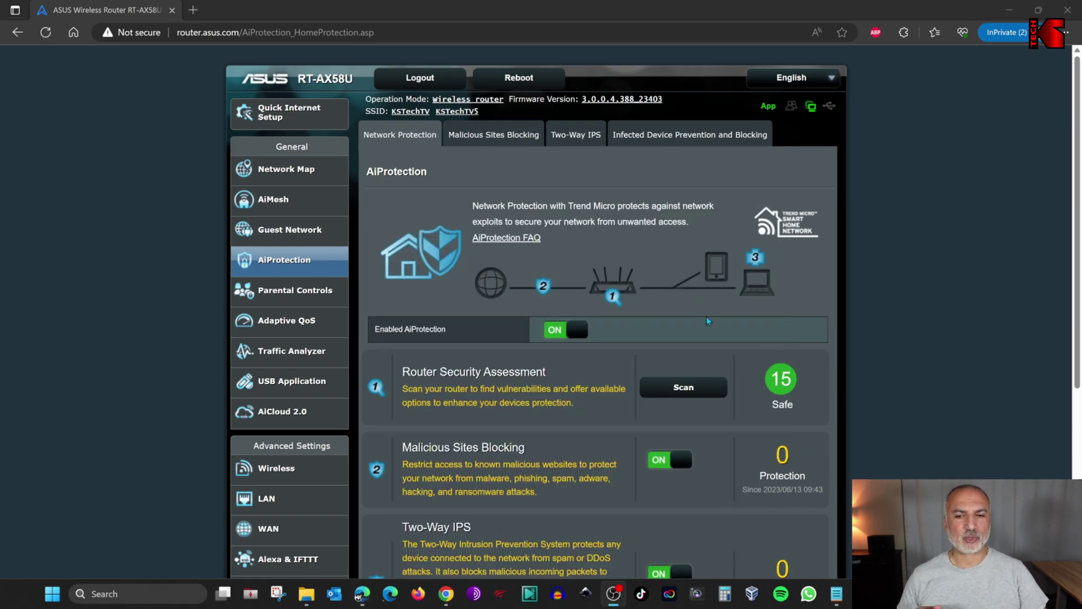
# Review the Malicious Sites Blocking, Two-Way IPS and Infected Device Prevention tabs.
pyautogui.scroll(-1, 625, 191)
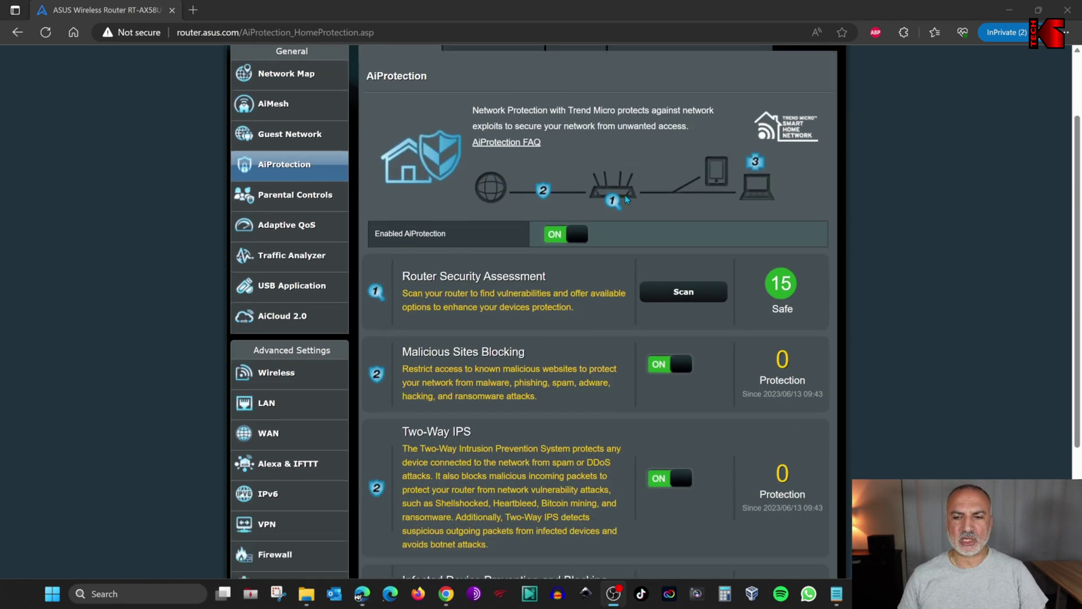
pyautogui.scroll(-3, 624, 194)
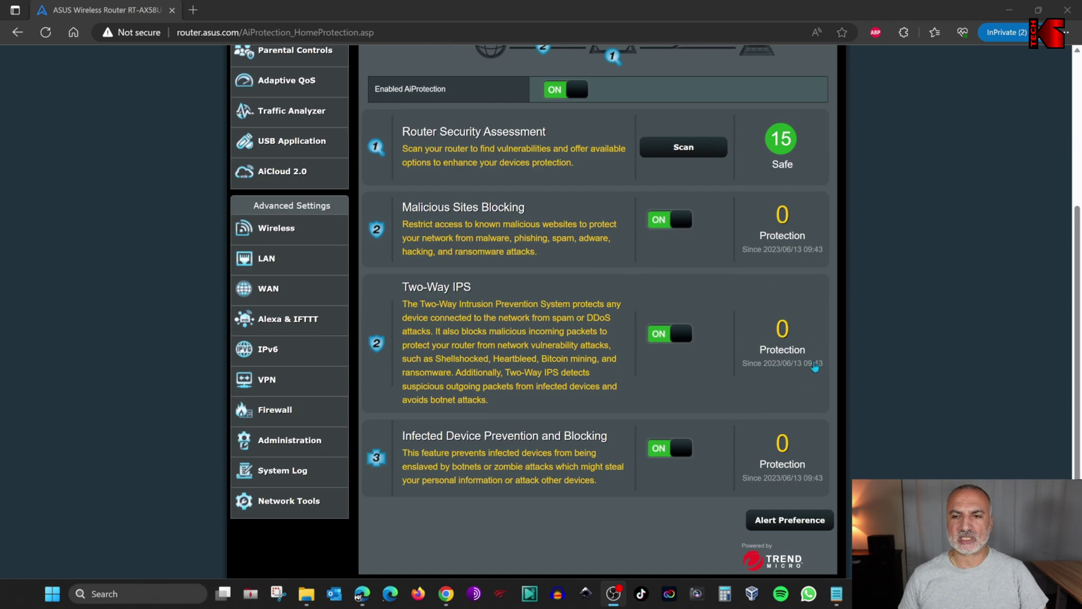
pyautogui.scroll(2, 513, 336)
pyautogui.scroll(2, 513, 335)
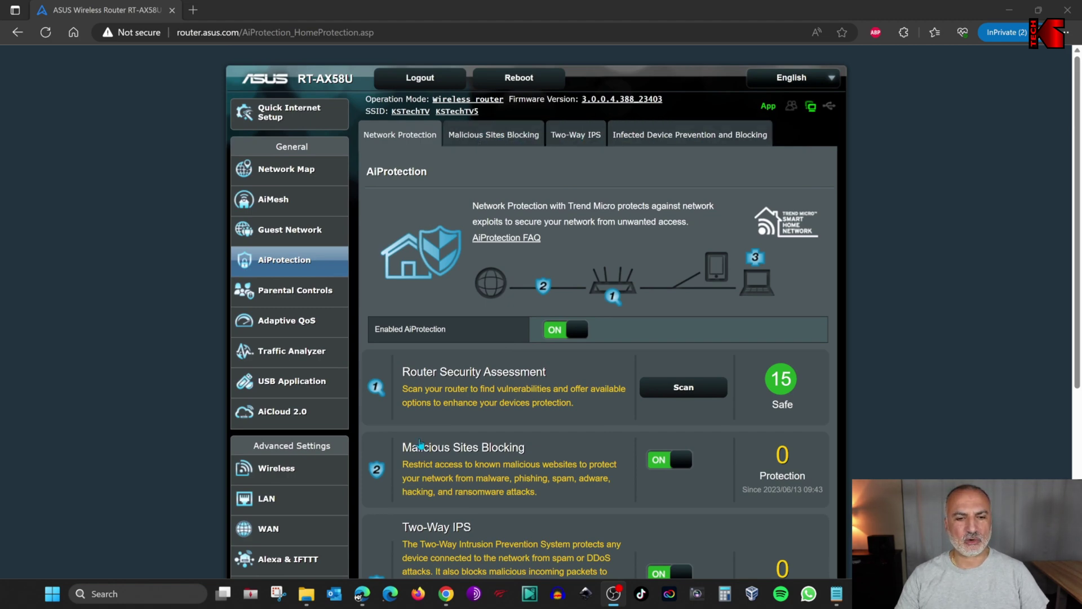
pyautogui.click(490, 138)
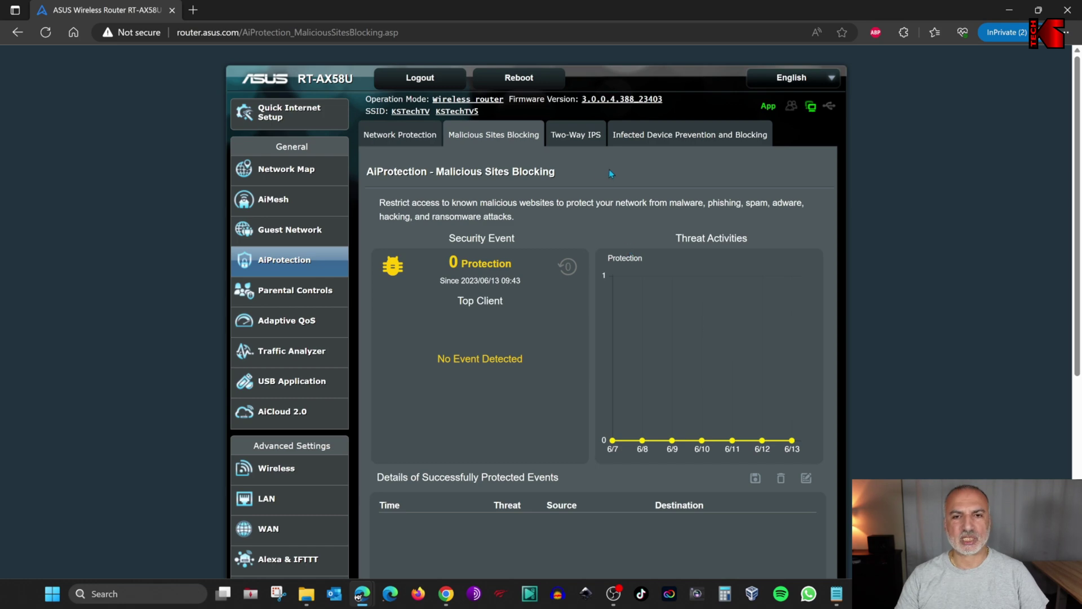
pyautogui.click(580, 140)
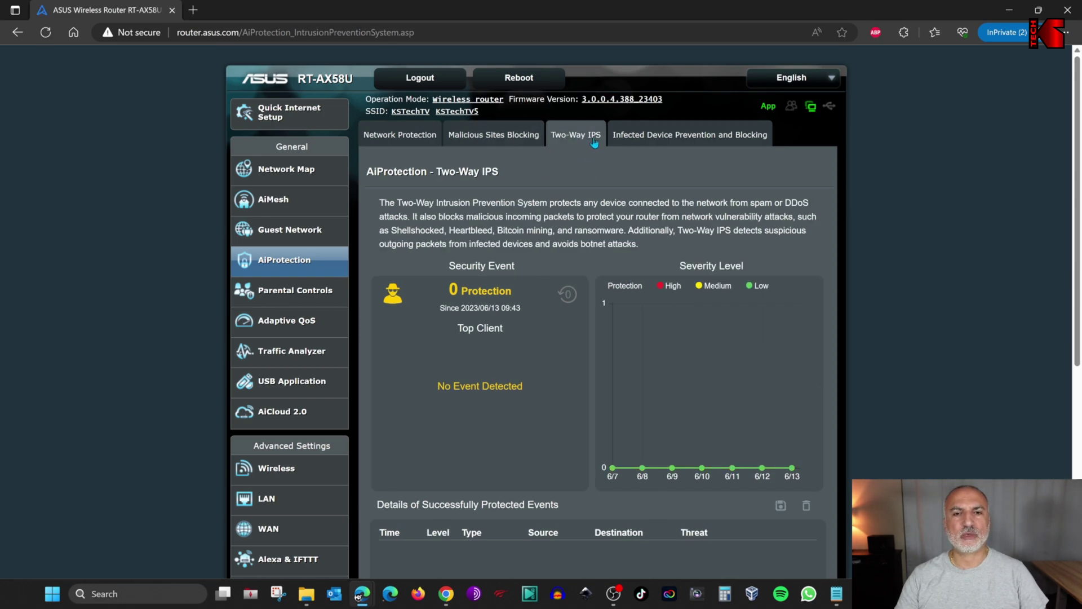
pyautogui.click(667, 138)
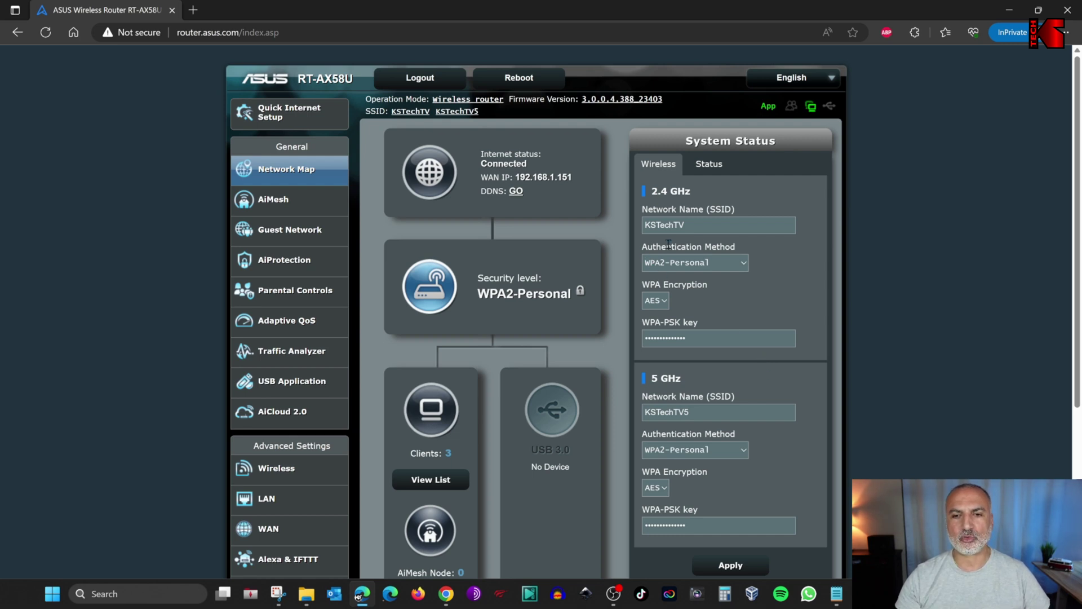
# Set both 2.4 GHz and 5 GHz authentication to WPA2/WPA3-Personal and apply.
pyautogui.click(744, 263)
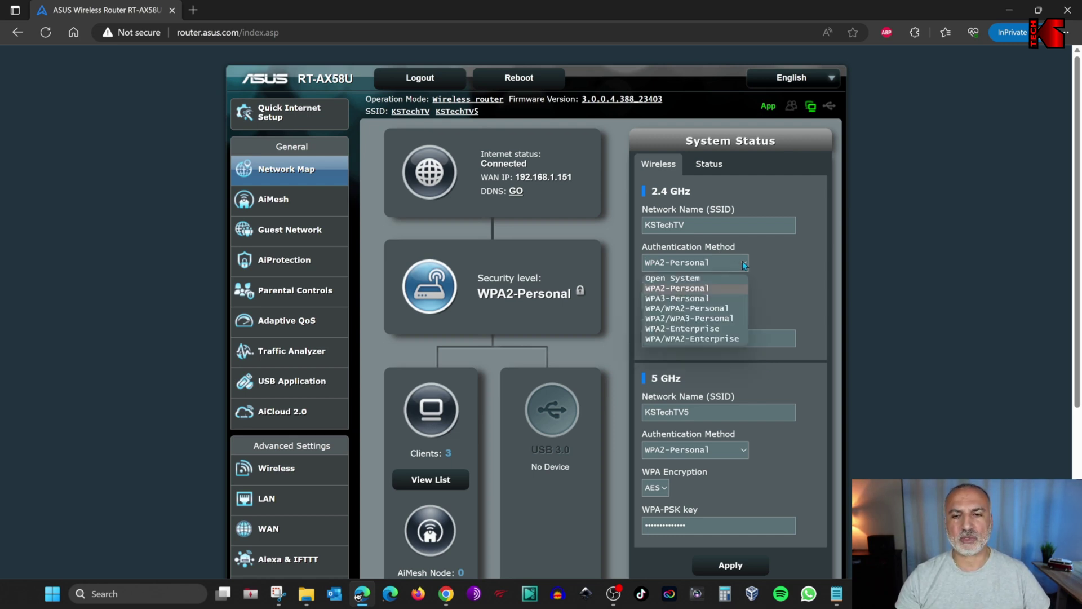
pyautogui.click(667, 319)
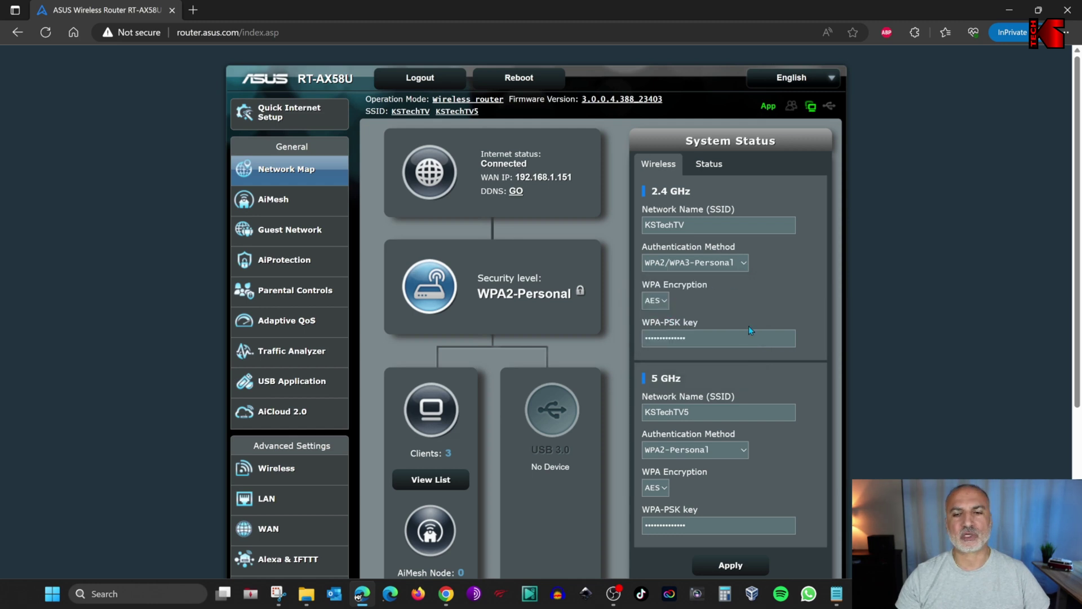
pyautogui.click(744, 454)
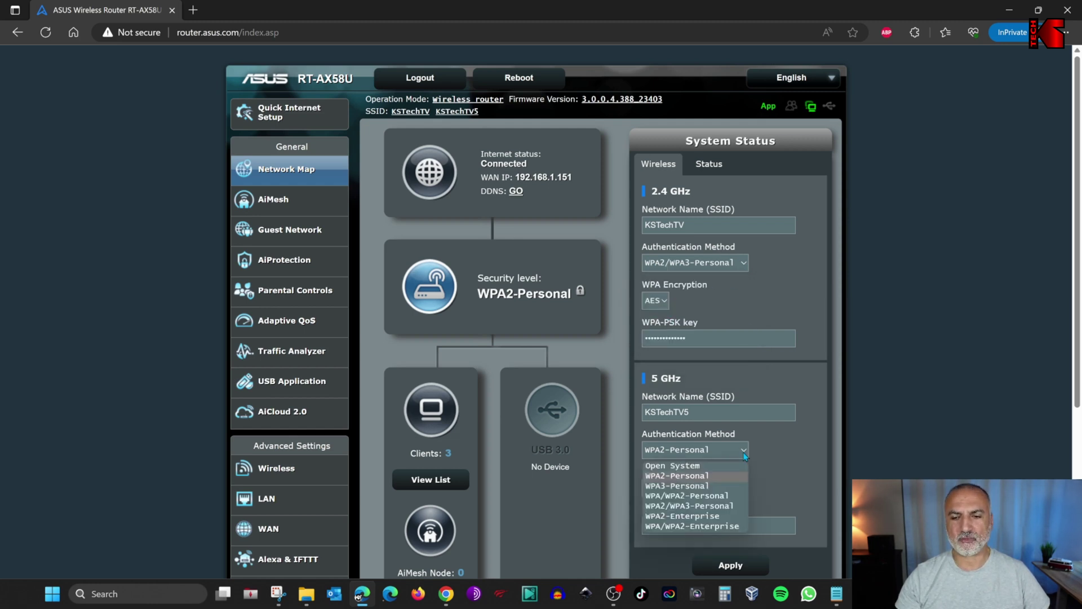
pyautogui.click(719, 504)
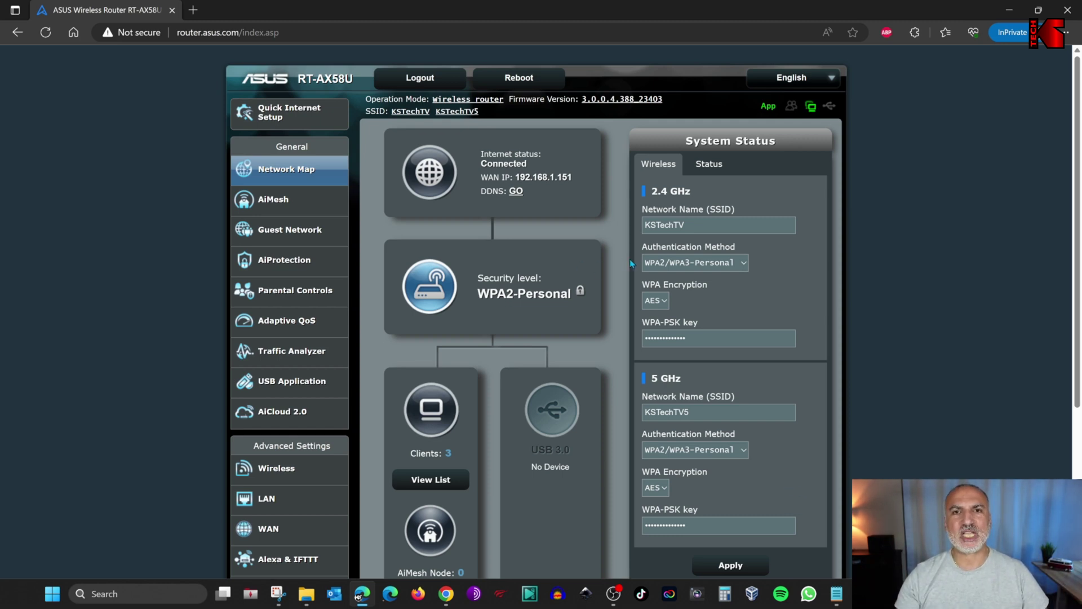
pyautogui.click(731, 565)
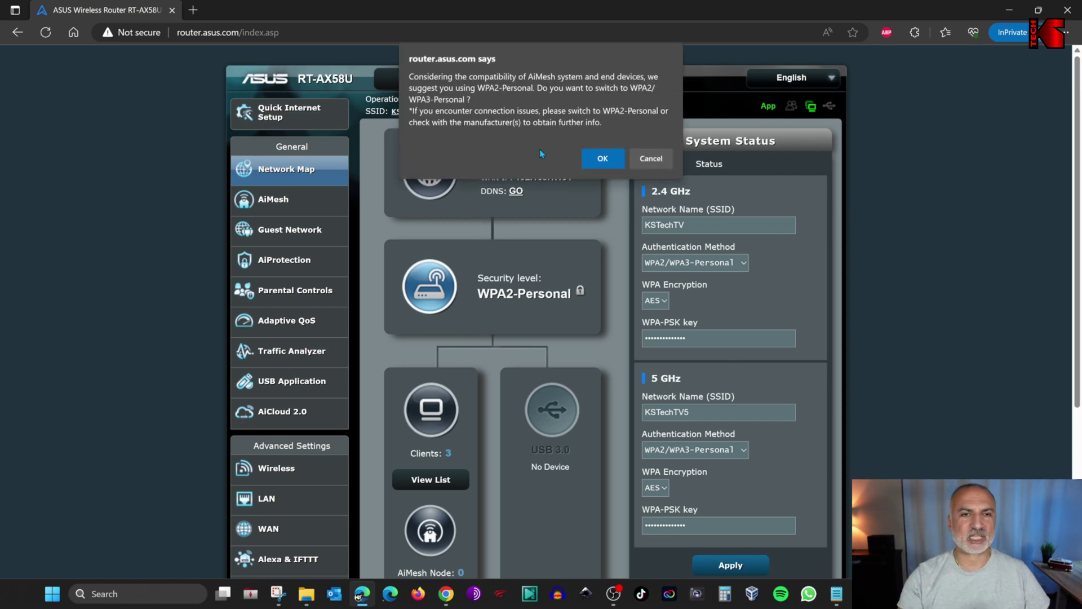
pyautogui.click(595, 158)
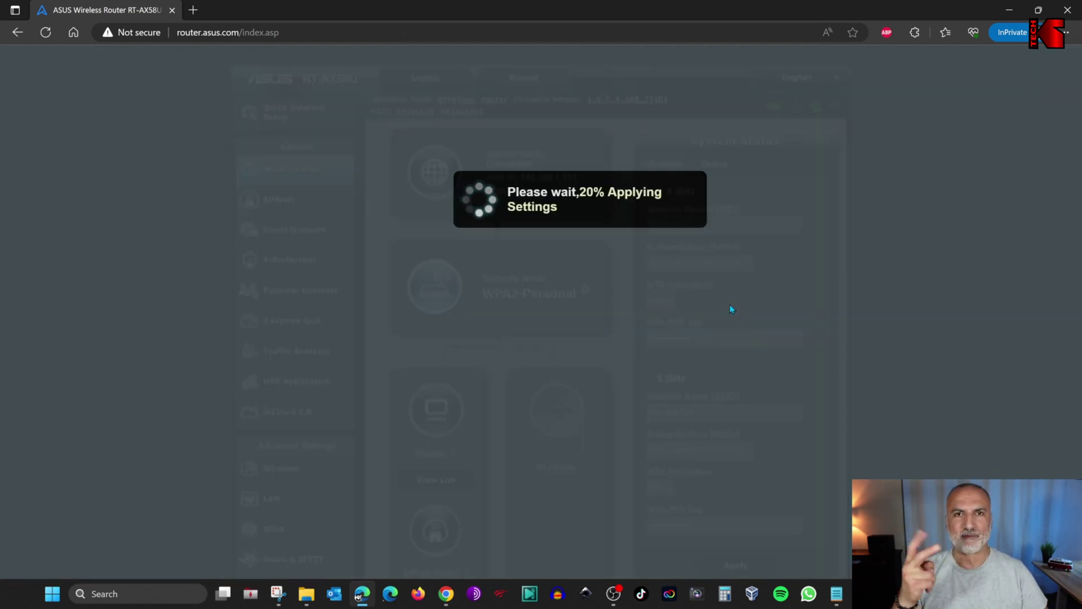
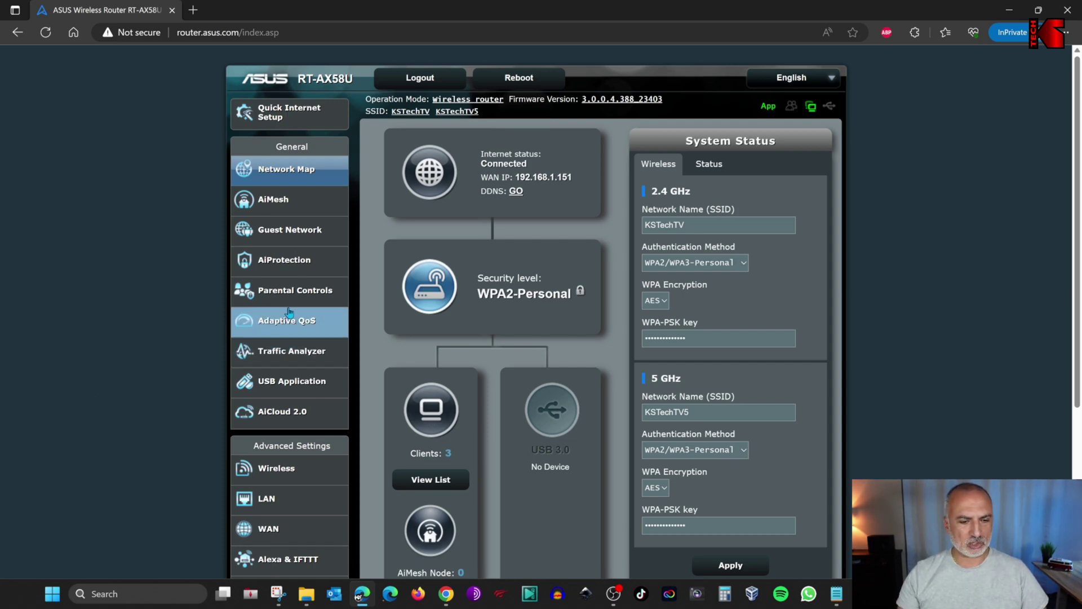
# Scroll the Network Map to review both bands' WPA2/WPA3-Personal AES security.
pyautogui.scroll(-4, 291, 338)
# Change Auto Logout from 30 to 10 minutes in Administration > System, keep HTTP login, and apply.
pyautogui.click(293, 440)
pyautogui.click(448, 137)
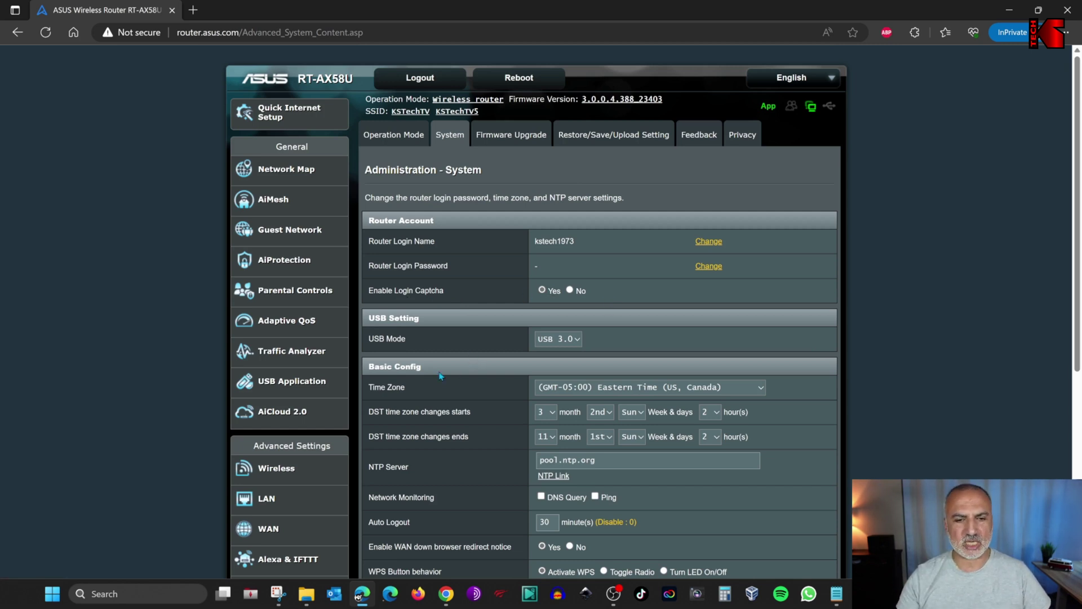
pyautogui.scroll(-3, 468, 414)
pyautogui.scroll(-2, 468, 414)
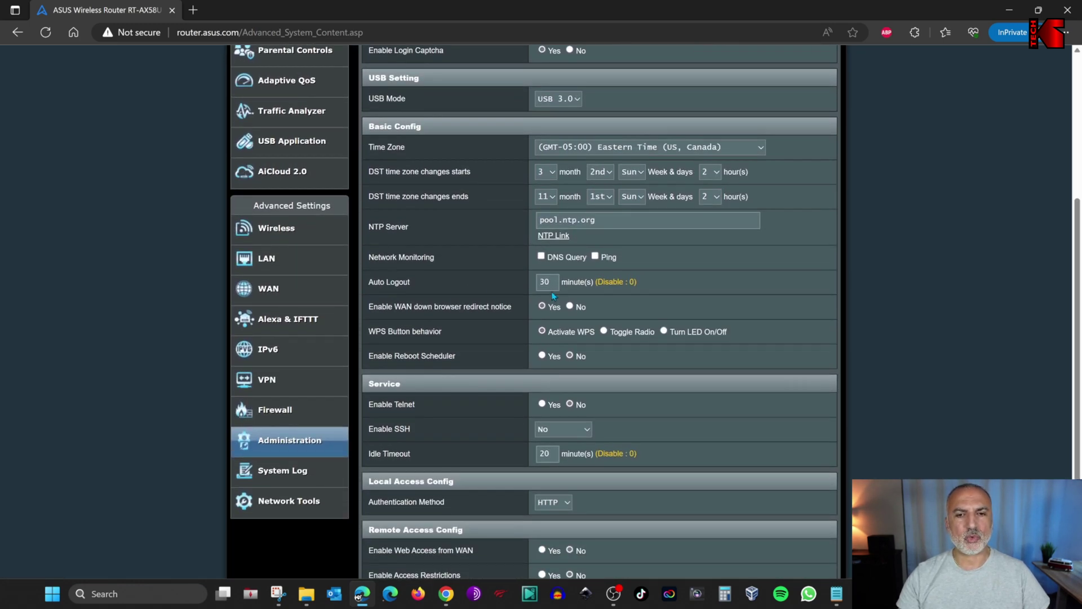
pyautogui.moveTo(553, 283); pyautogui.dragTo(531, 288)
pyautogui.write('10')
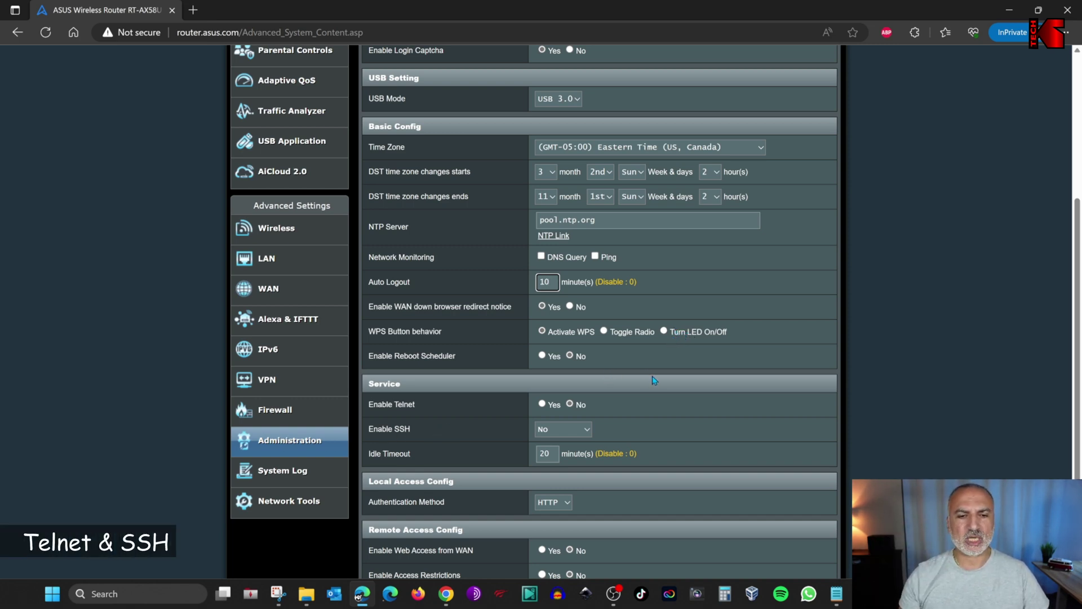
pyautogui.scroll(-2, 653, 379)
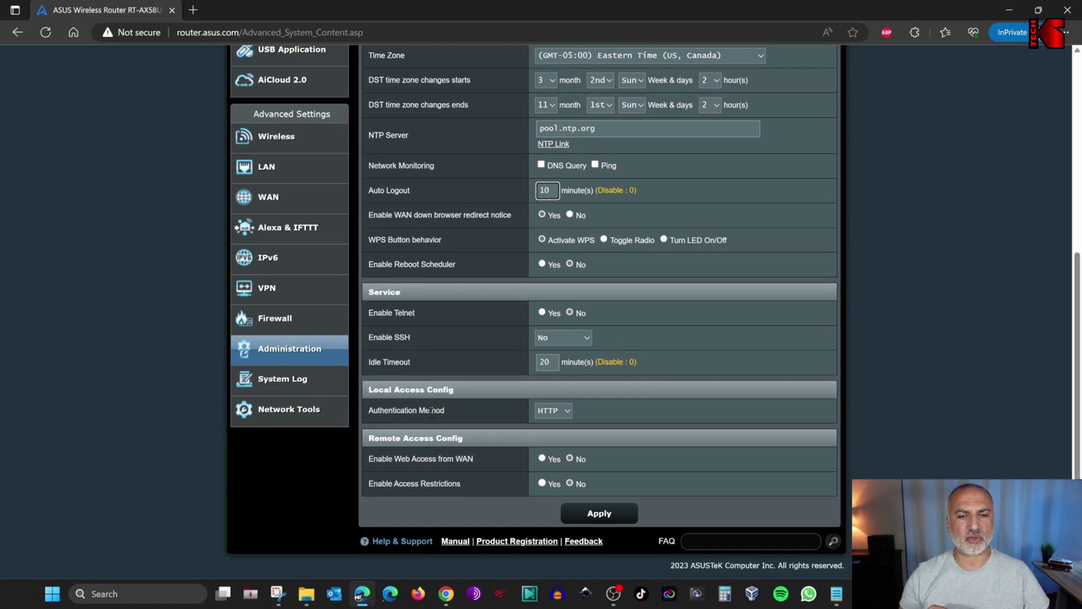
pyautogui.click(568, 410)
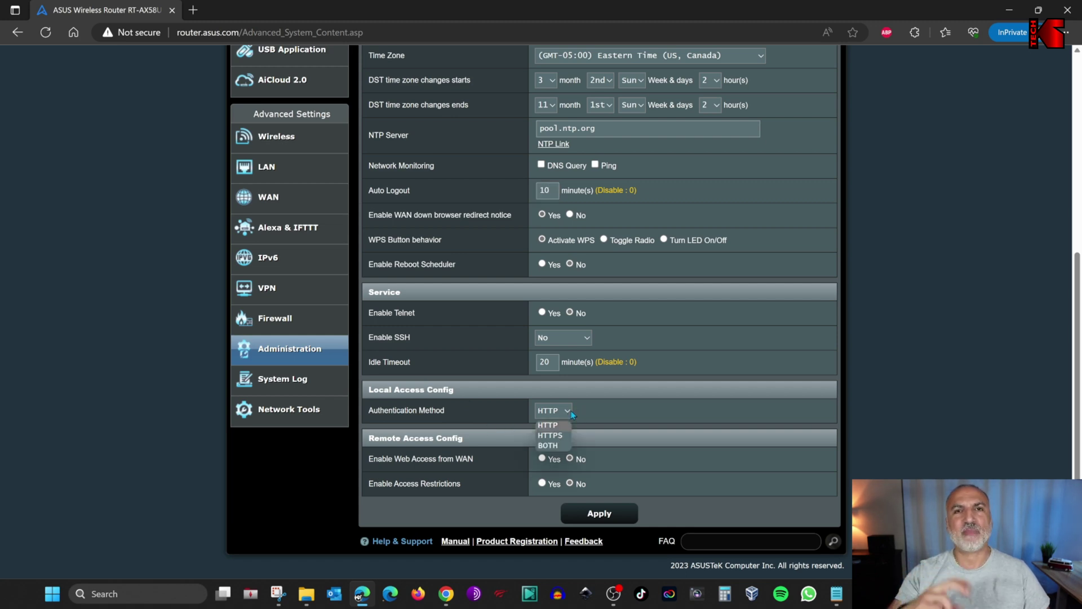
pyautogui.click(573, 411)
pyautogui.click(595, 411)
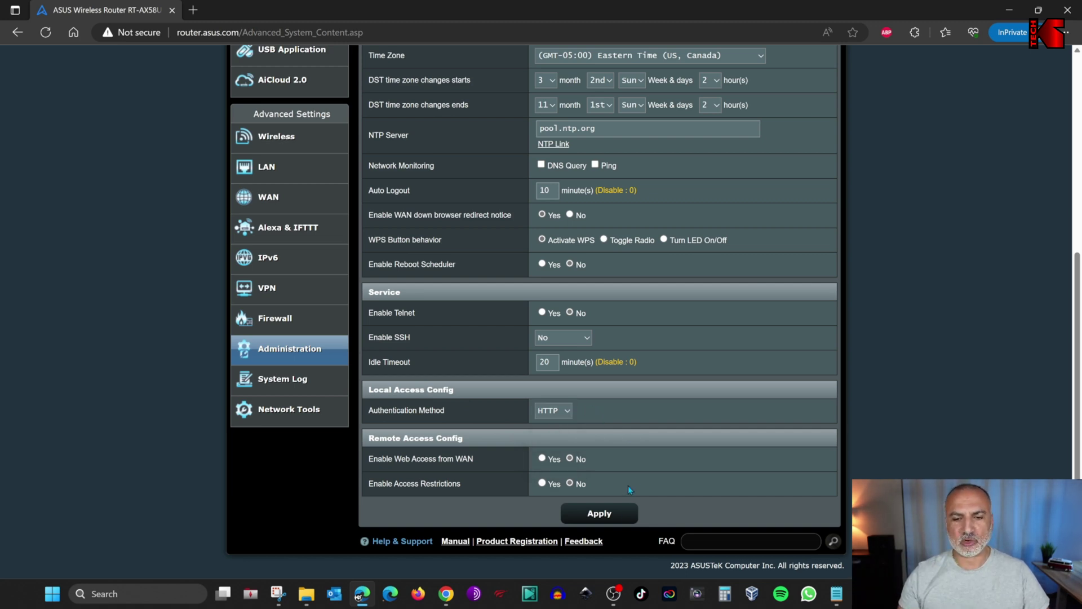
pyautogui.click(599, 514)
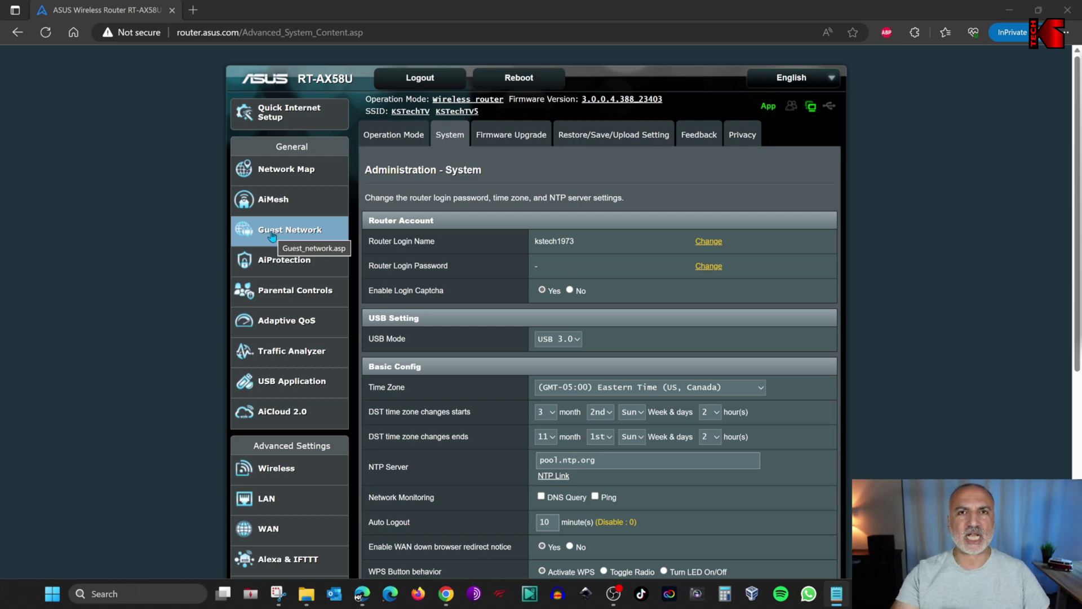
# Enable the first 5 GHz guest network with WPA2/WPA3-Personal authentication.
pyautogui.click(271, 234)
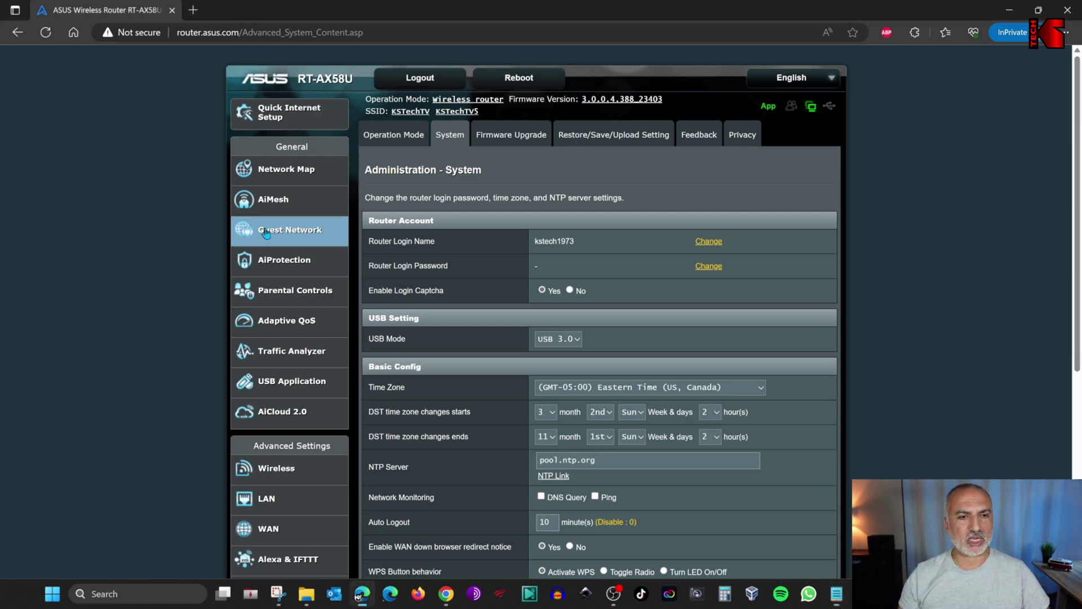
pyautogui.scroll(-3, 636, 432)
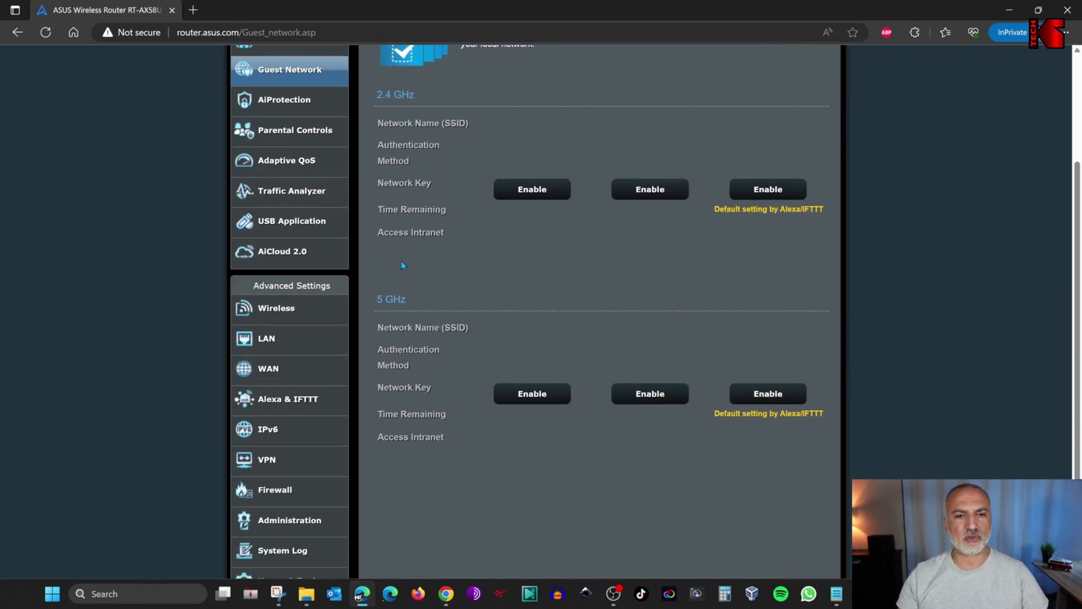
pyautogui.click(533, 394)
pyautogui.scroll(3, 541, 406)
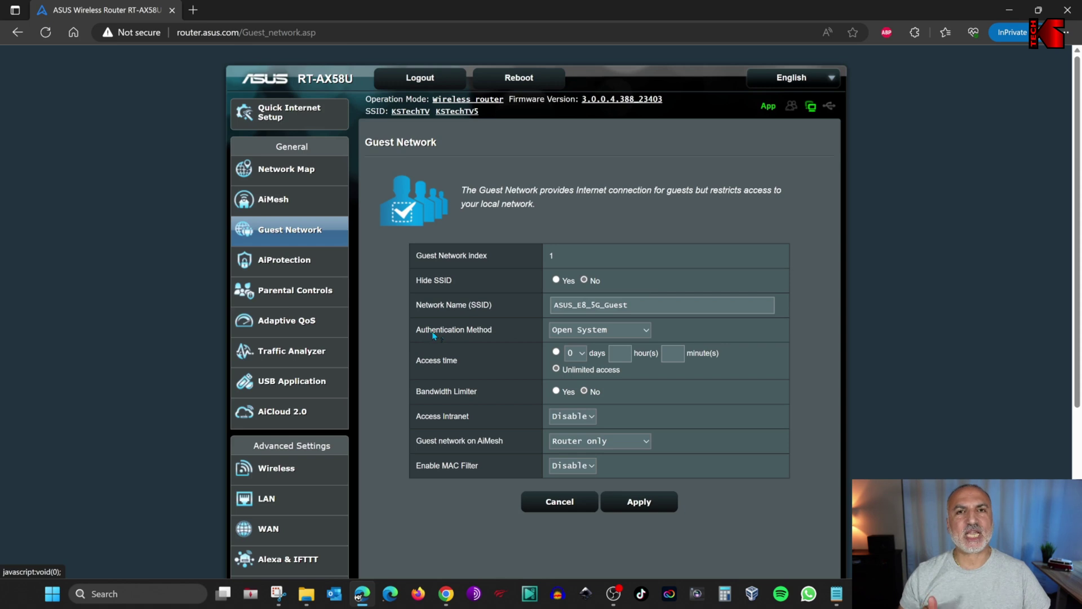
pyautogui.click(624, 333)
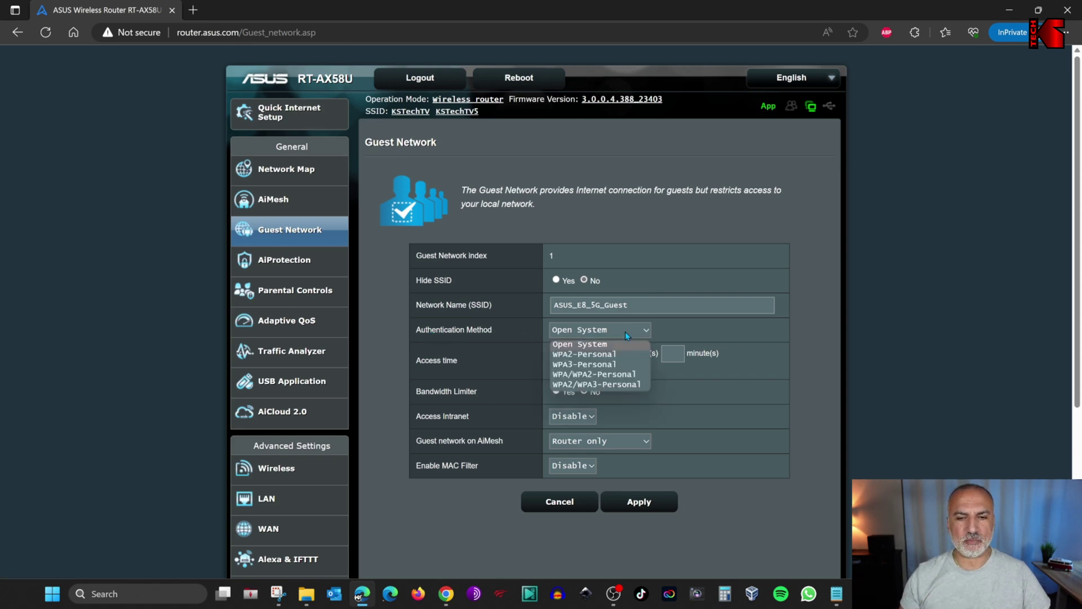
pyautogui.click(588, 385)
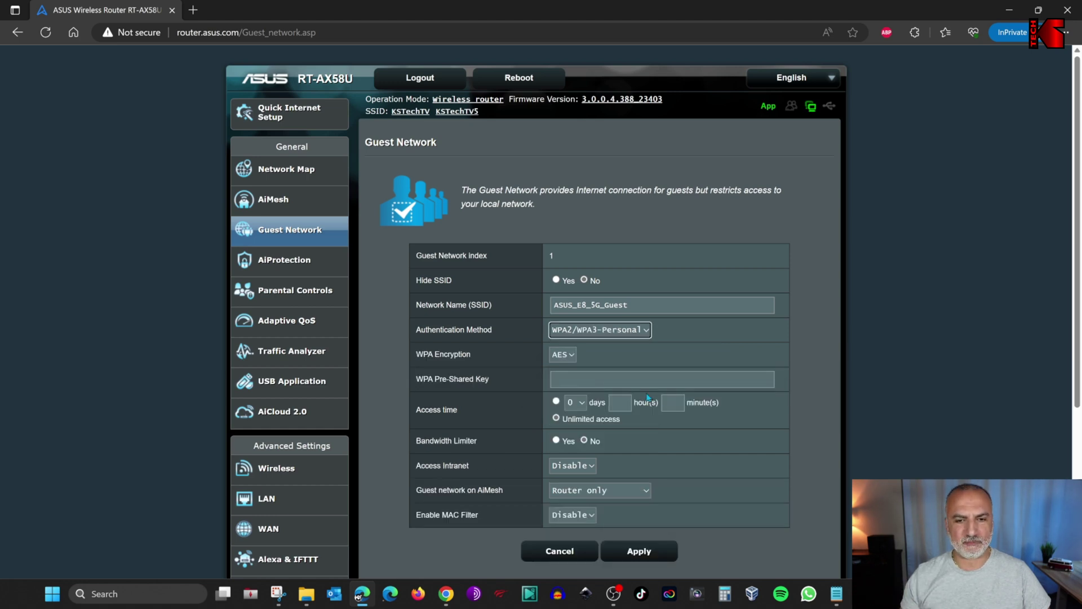
# Enter the guest network key and 2 access hours, then apply the guest network.
pyautogui.click(666, 381)
pyautogui.write('********')
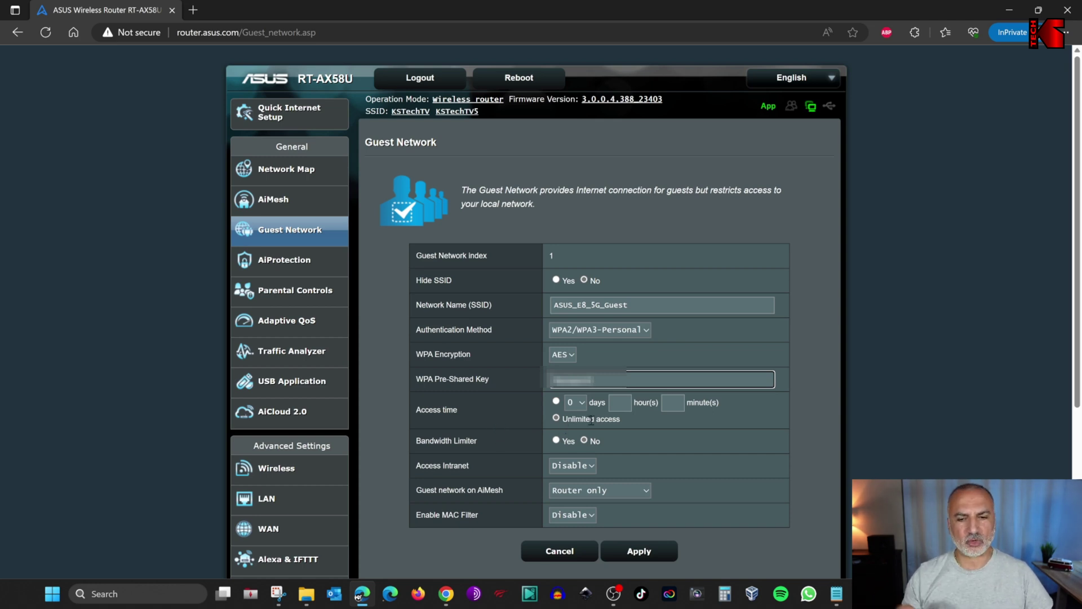
pyautogui.click(621, 403)
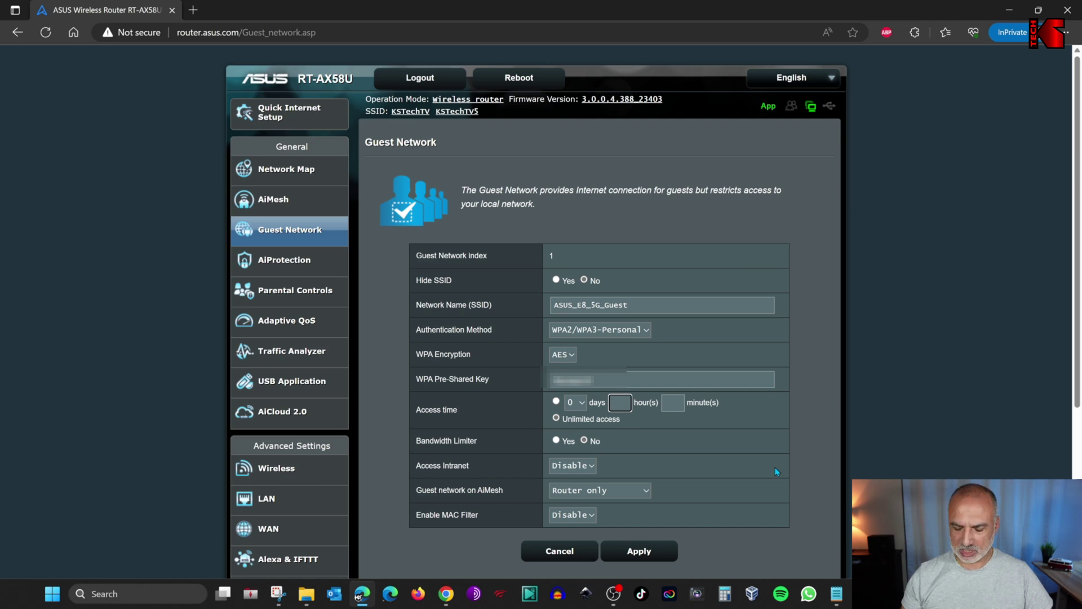
pyautogui.write('2')
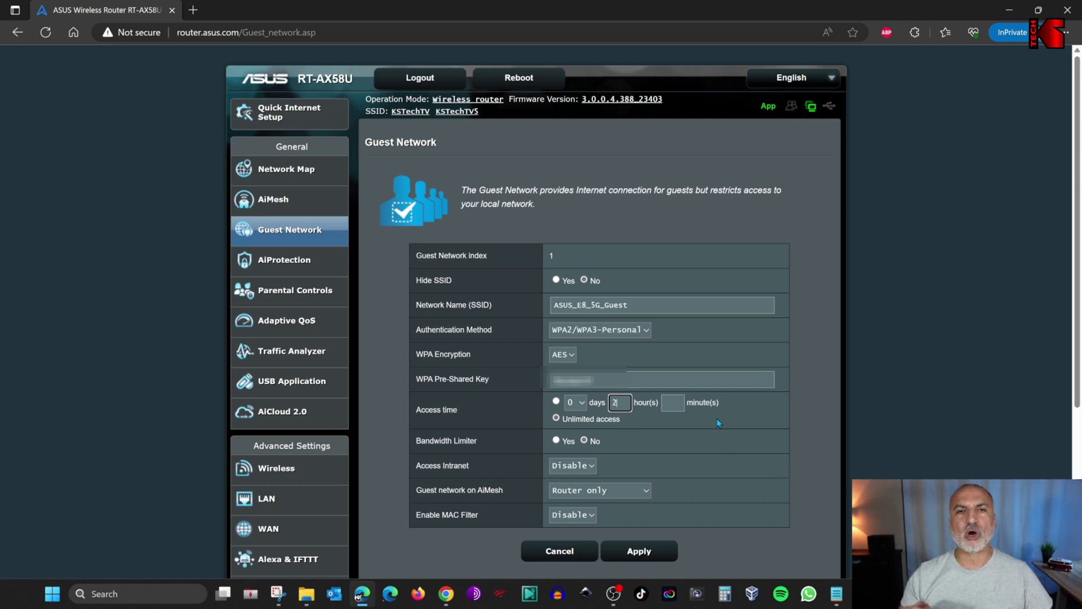
pyautogui.click(712, 442)
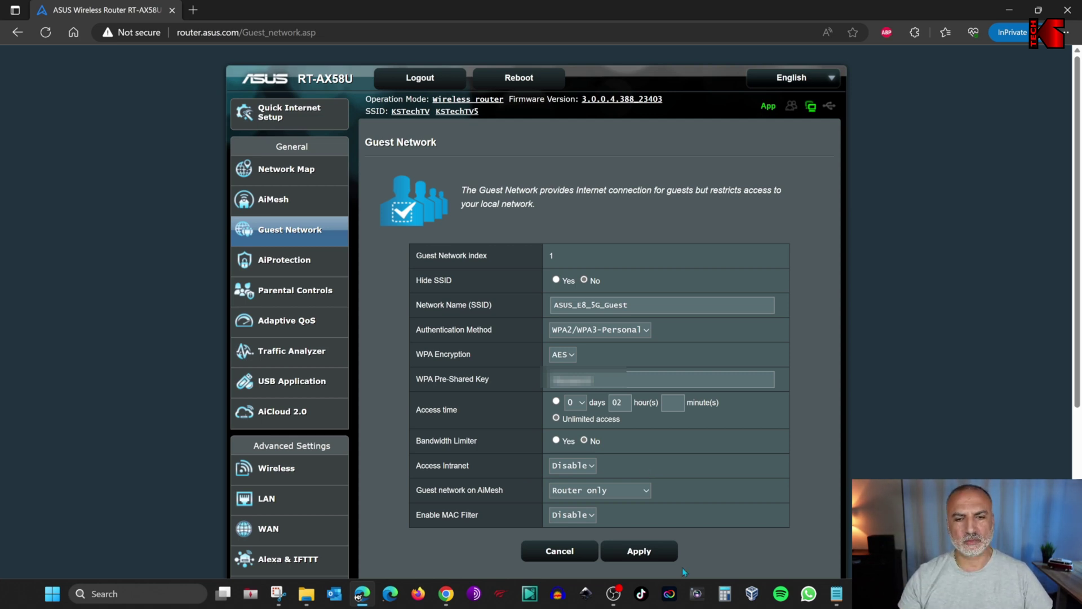
pyautogui.click(641, 555)
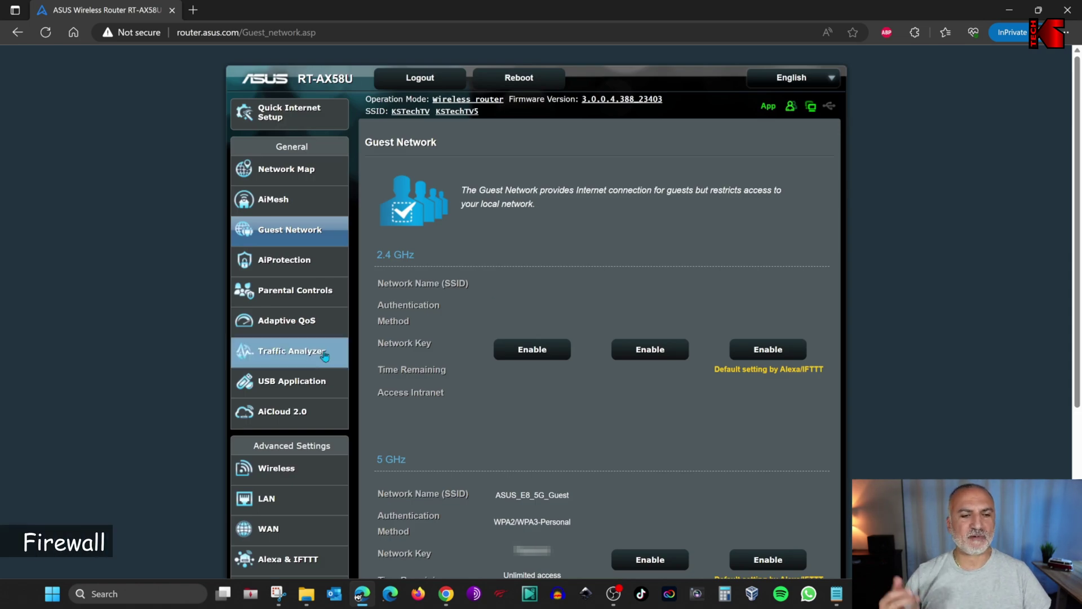
# Set Enable DoS protection to Yes on the Firewall General page and apply.
pyautogui.scroll(-1, 279, 302)
pyautogui.scroll(-3, 279, 301)
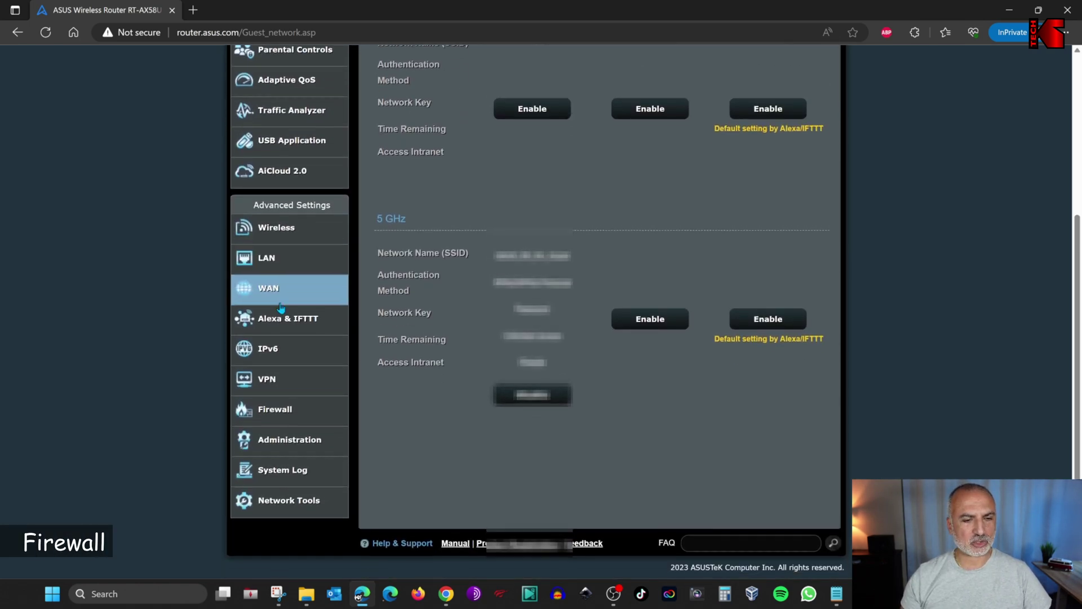
pyautogui.click(276, 410)
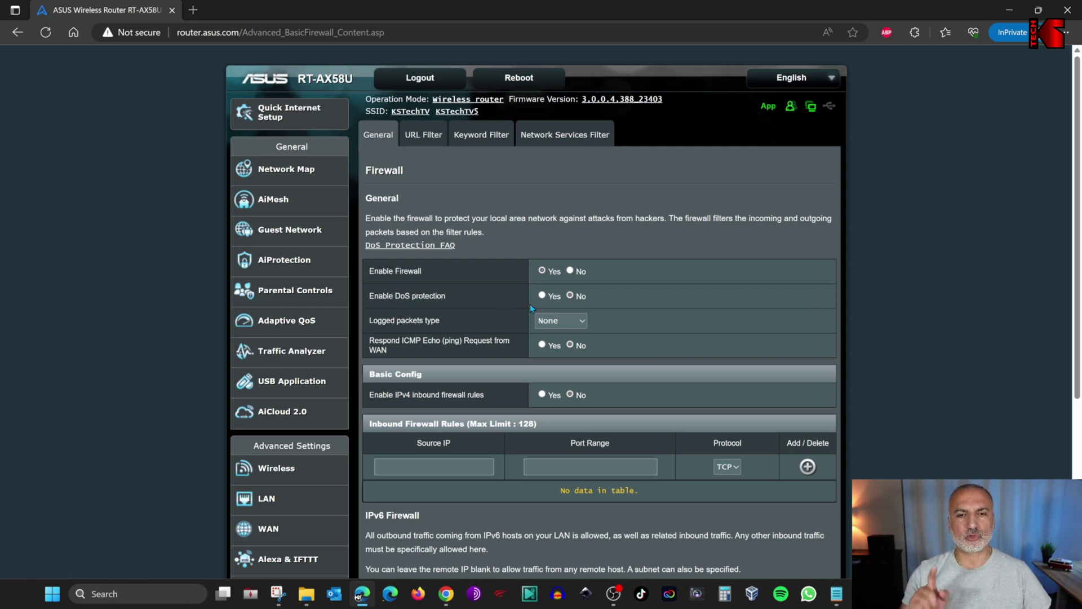
pyautogui.click(569, 296)
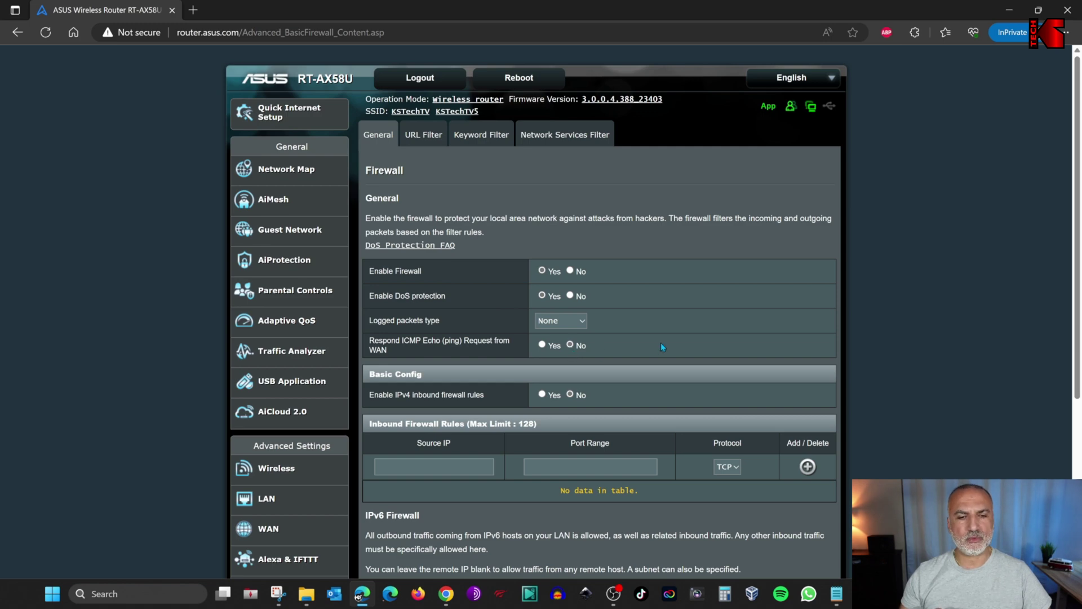
pyautogui.scroll(-5, 662, 342)
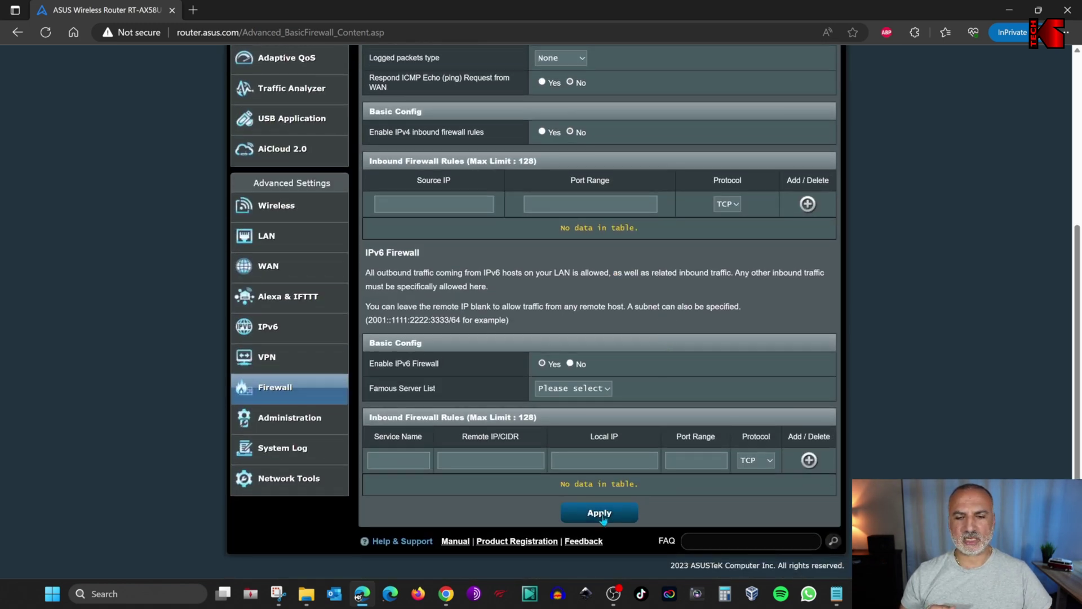
pyautogui.click(603, 514)
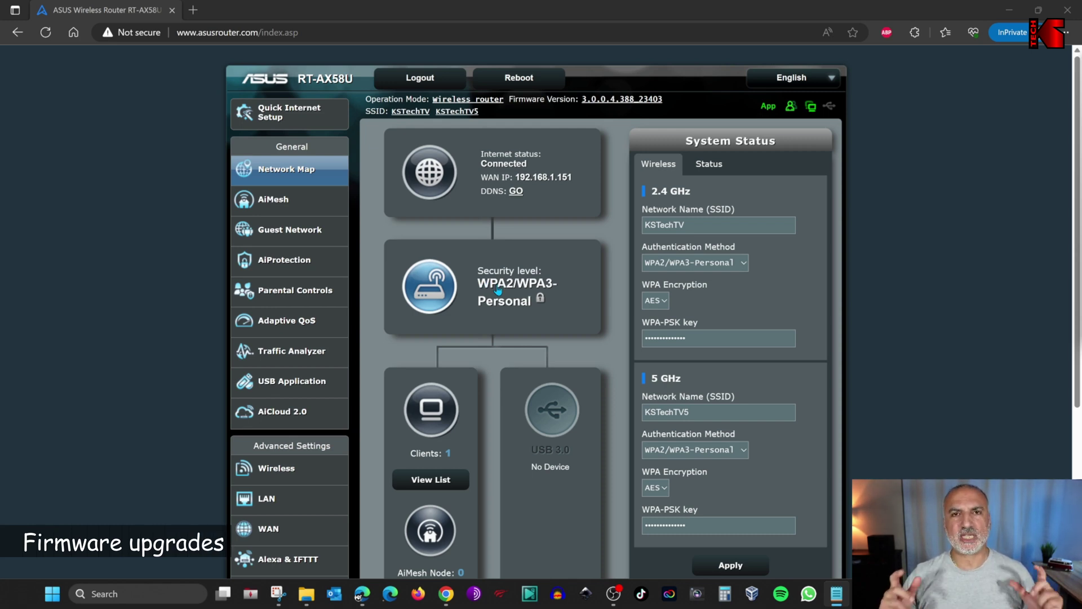
# Switch Auto Firmware Upgrade to ON under Administration > Firmware Upgrade.
pyautogui.scroll(-2, 288, 238)
pyautogui.scroll(-3, 289, 237)
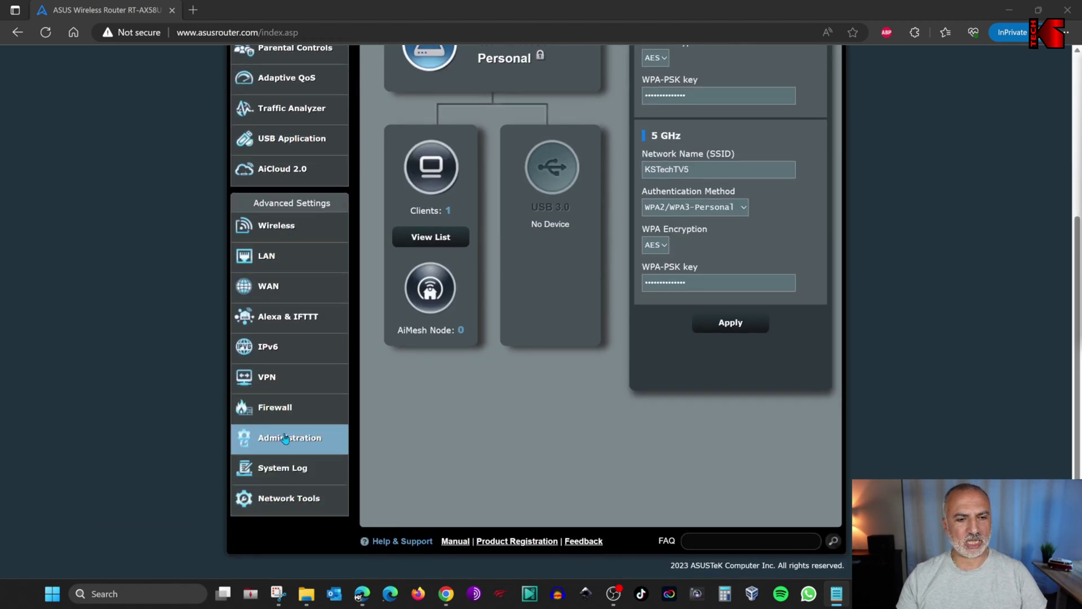
pyautogui.click(284, 439)
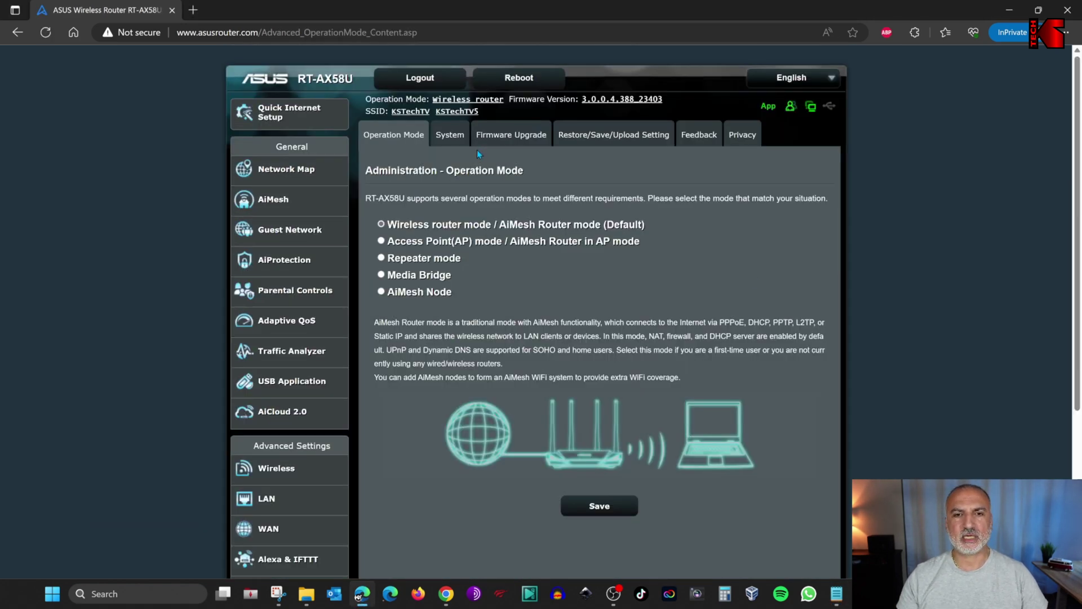
pyautogui.click(509, 137)
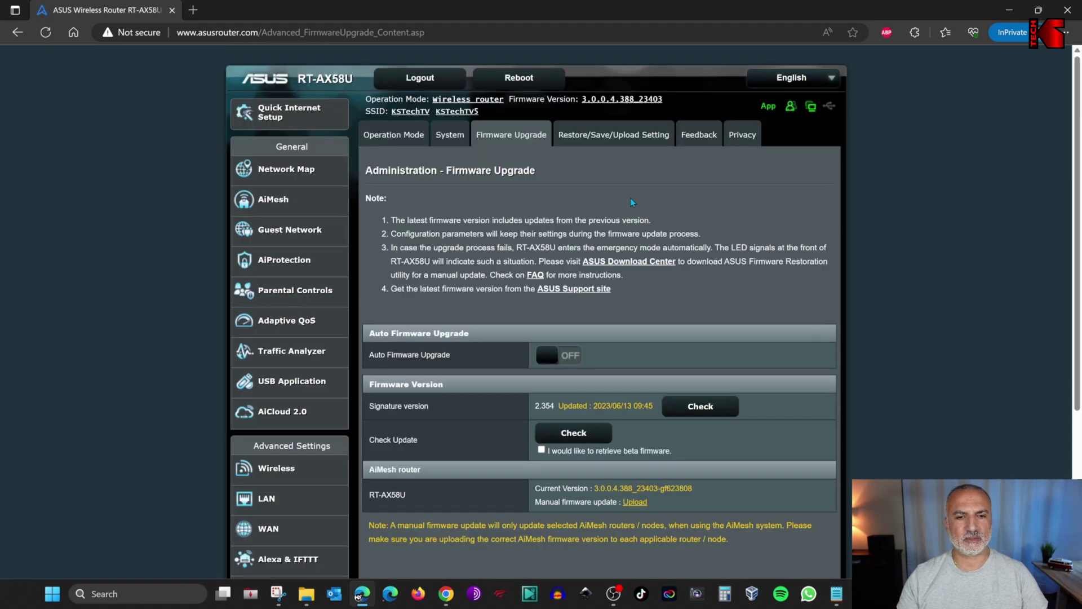
pyautogui.click(556, 360)
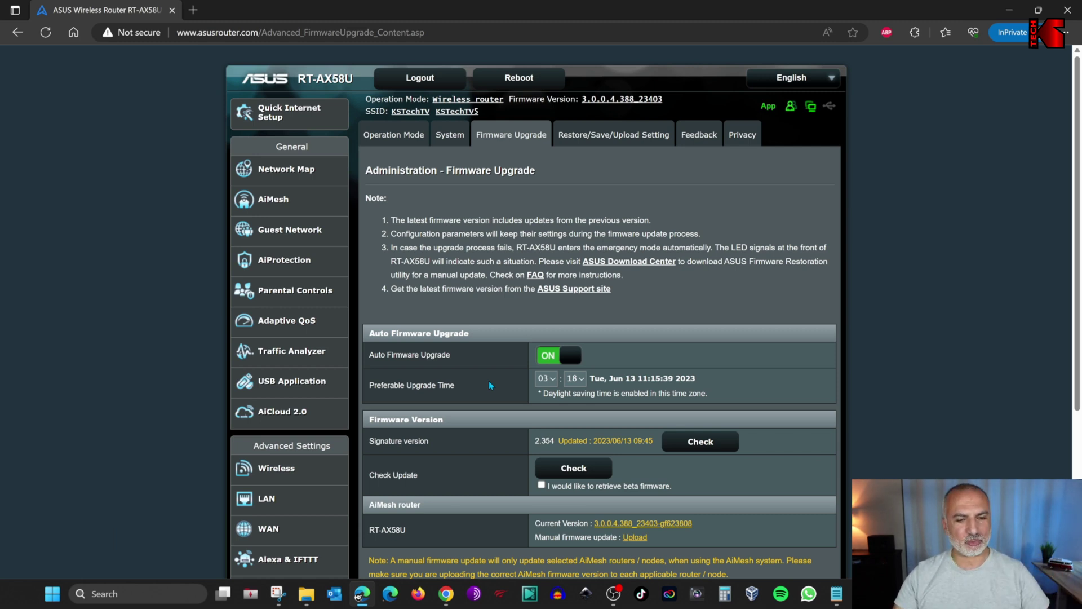
# Return to the Administration > System page.
pyautogui.scroll(-4, 262, 349)
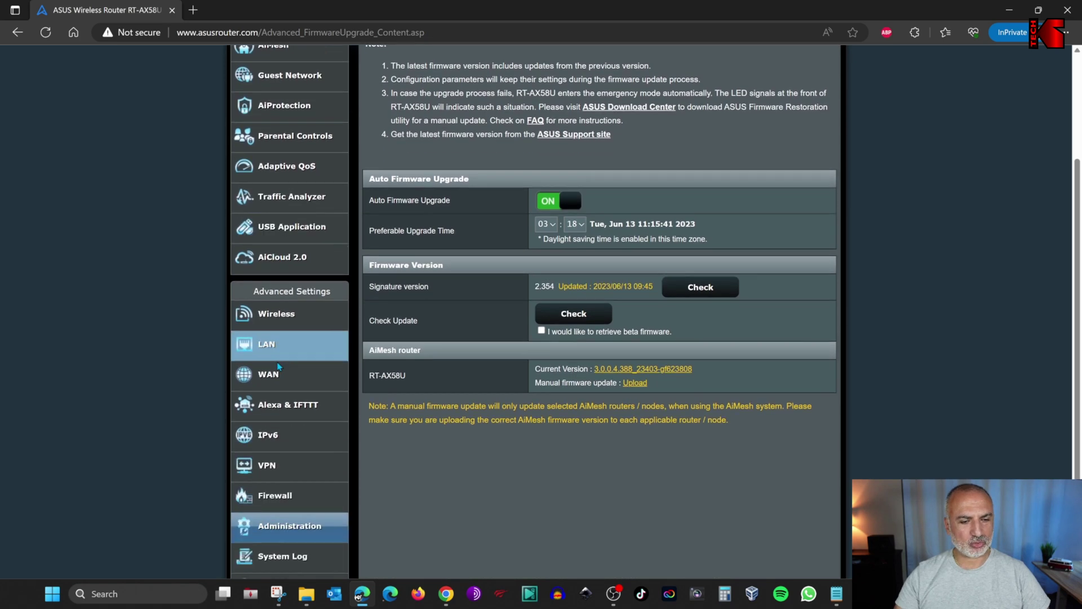
pyautogui.click(285, 446)
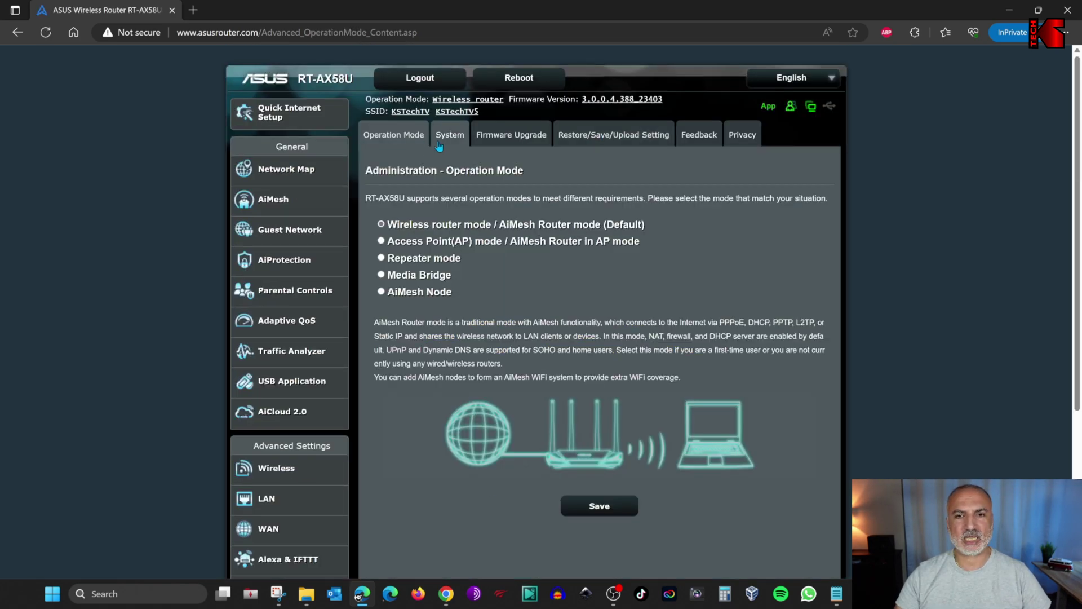
pyautogui.click(450, 135)
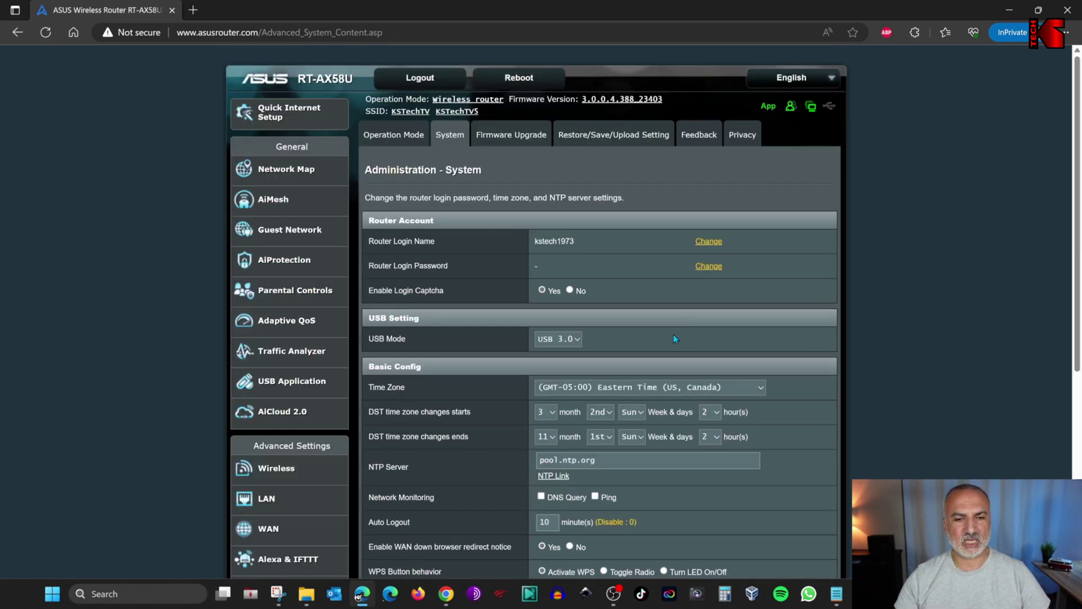
# Set Local Access authentication to BOTH, with HTTPS on LAN port 8443, and apply.
pyautogui.scroll(-4, 673, 333)
pyautogui.scroll(-2, 672, 336)
pyautogui.scroll(-1, 672, 336)
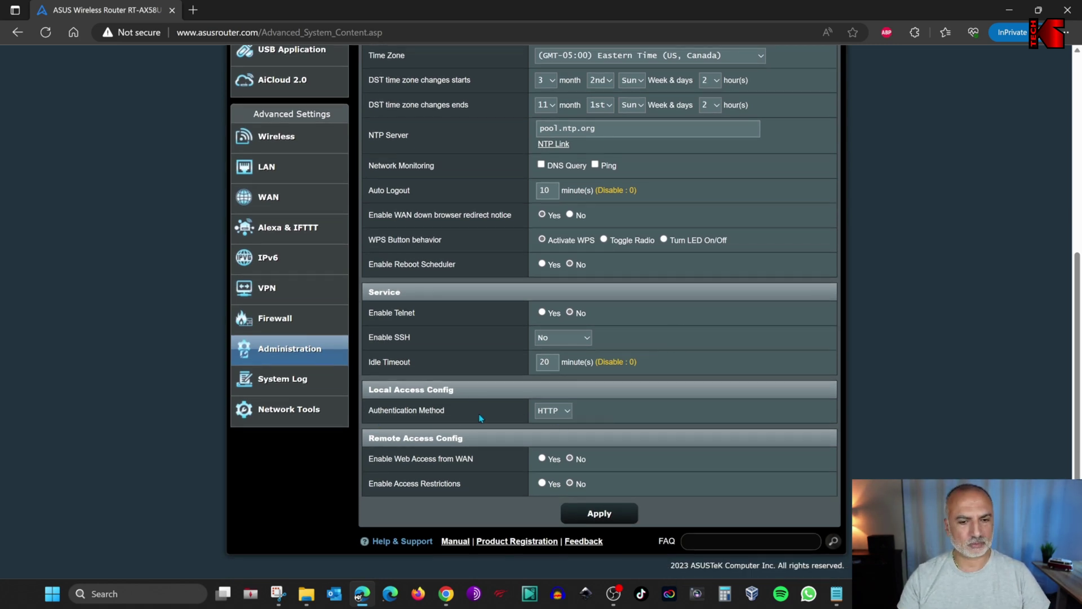
pyautogui.click(567, 412)
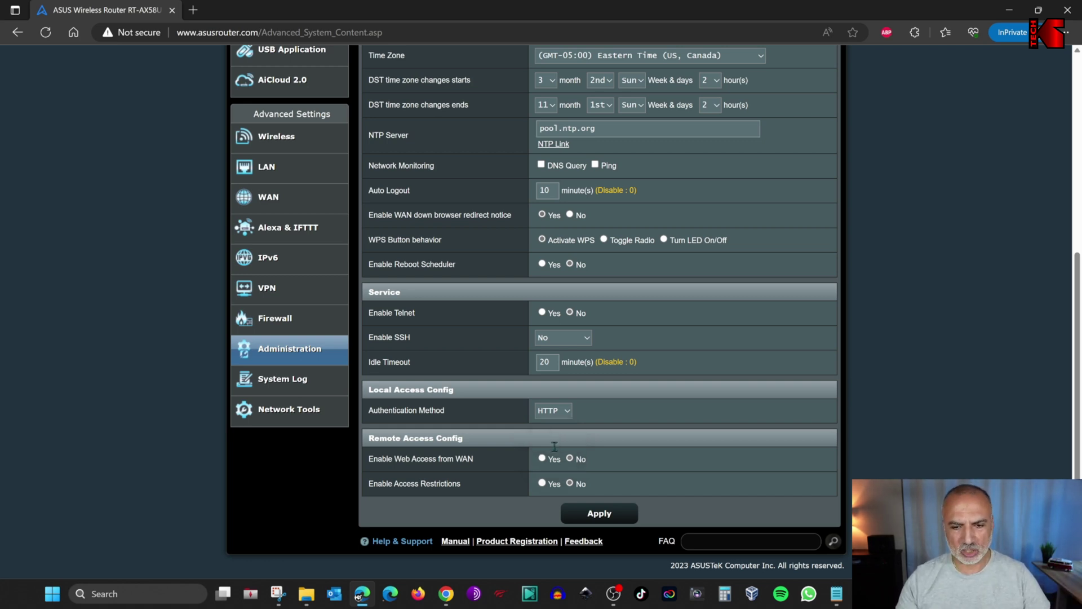
pyautogui.click(556, 446)
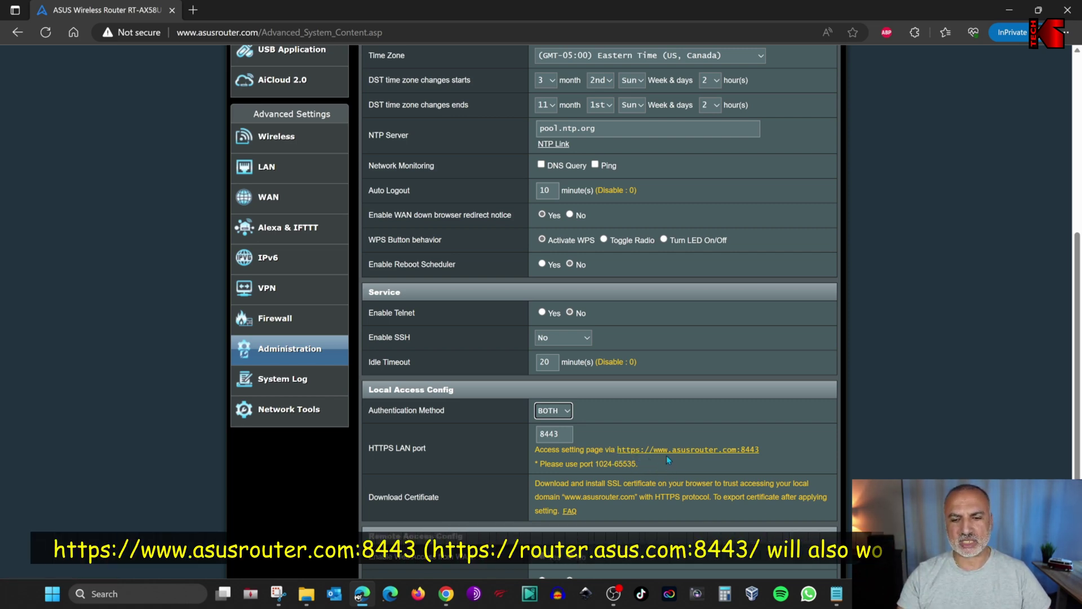
pyautogui.moveTo(768, 449); pyautogui.dragTo(619, 455)
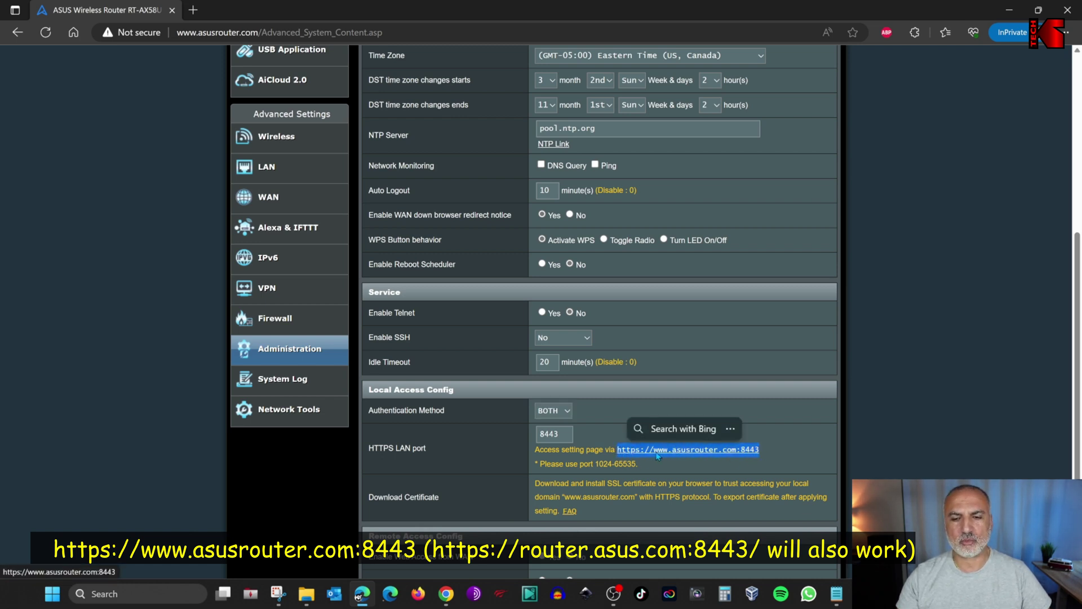
pyautogui.scroll(-2, 425, 417)
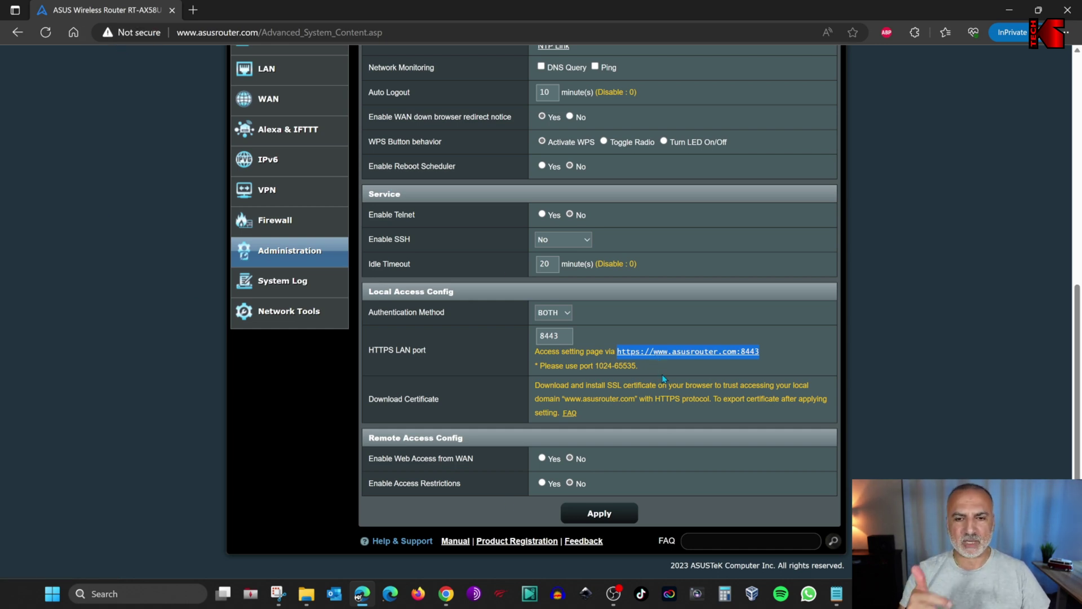
pyautogui.click(604, 514)
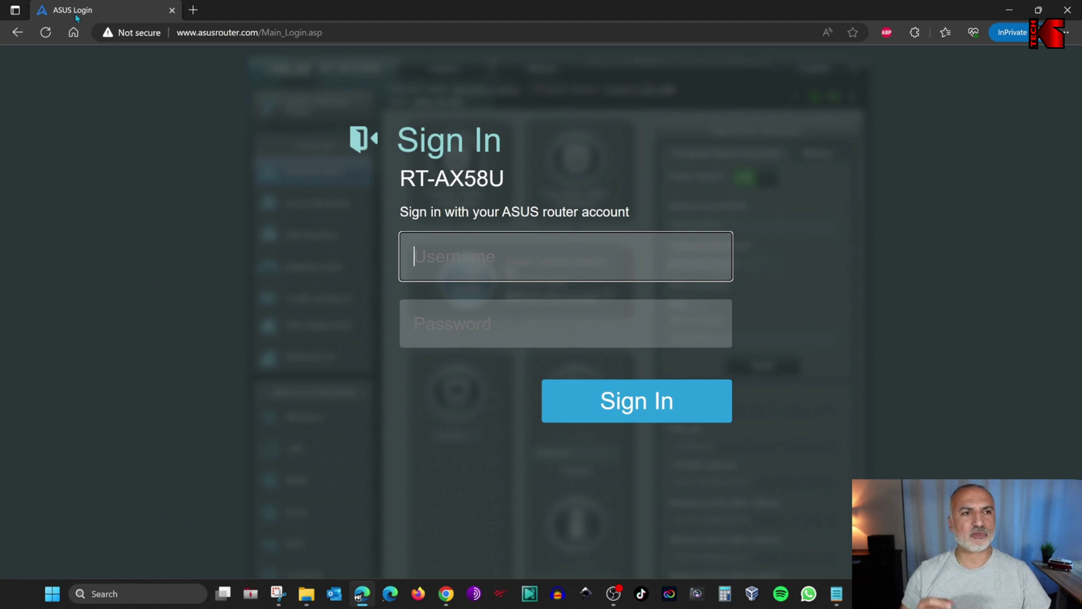
pyautogui.click(179, 34)
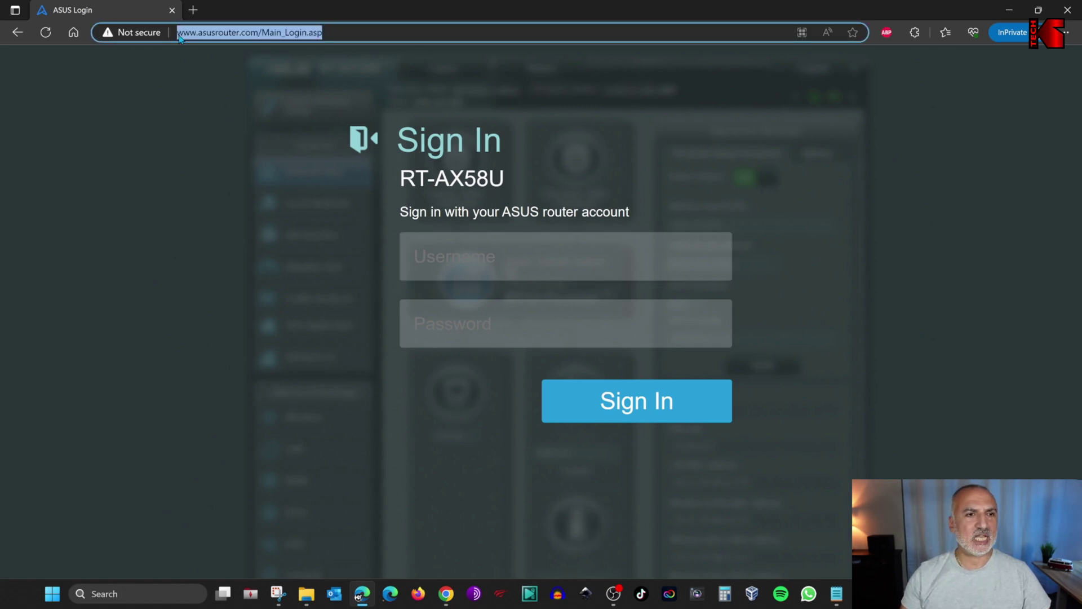
pyautogui.click(174, 87)
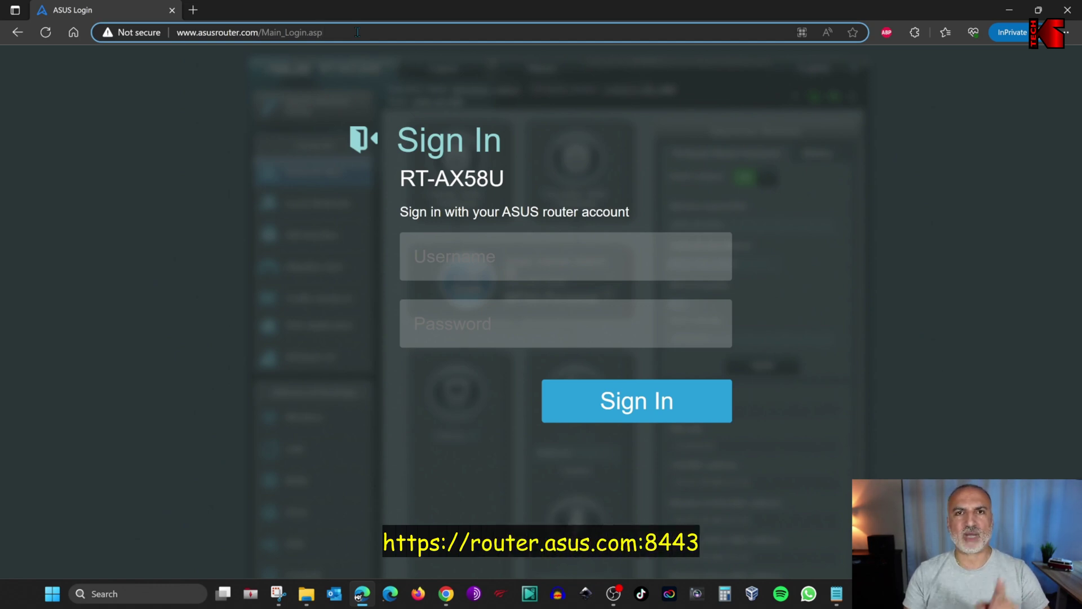
pyautogui.press('BackSpace')
pyautogui.press('BackSpace')
pyautogui.press('BackSpace')
pyautogui.press('BackSpace')
pyautogui.press('BackSpace')
pyautogui.press('BackSpace')
pyautogui.press('BackSpace')
pyautogui.press('BackSpace')
pyautogui.press('BackSpace')
pyautogui.press('BackSpace')
pyautogui.press('BackSpace')
pyautogui.press('BackSpace')
pyautogui.press('BackSpace')
pyautogui.press('BackSpace')
pyautogui.press('BackSpace')
pyautogui.write(':8443')
pyautogui.press('Return')
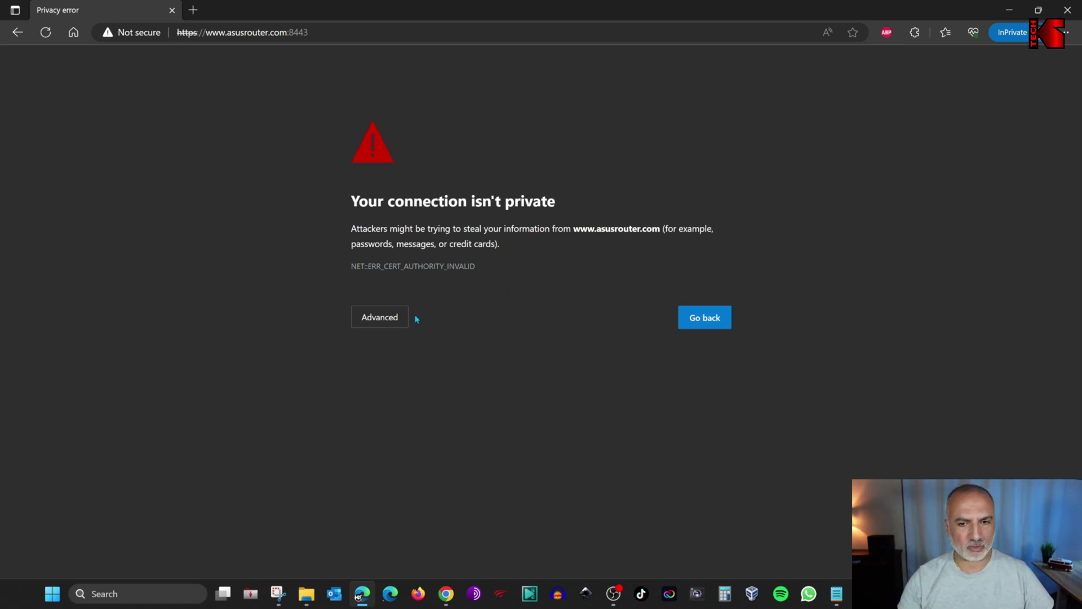
pyautogui.click(385, 317)
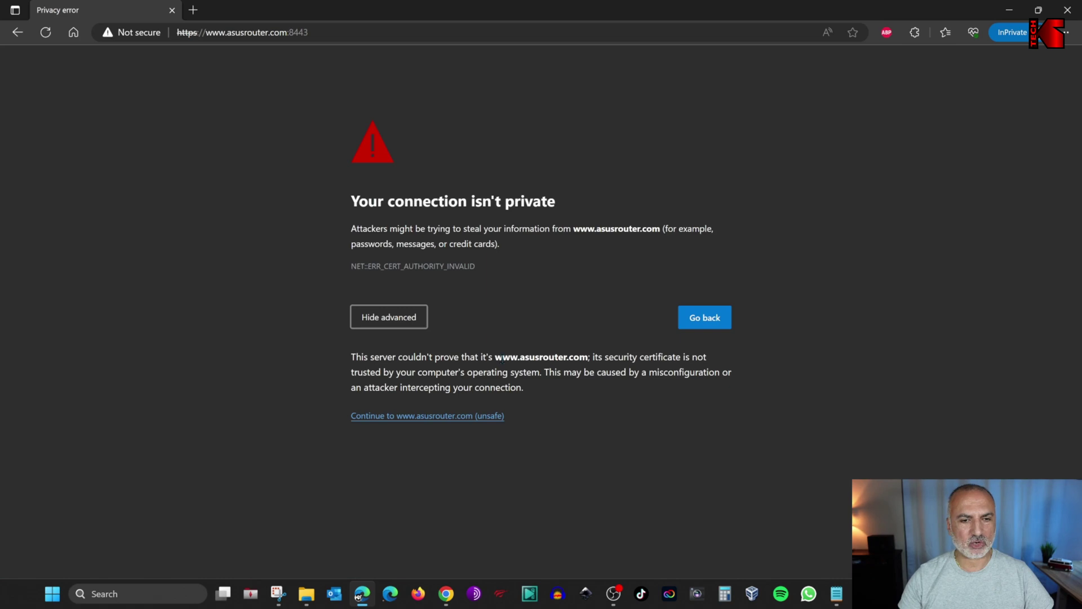
pyautogui.click(415, 419)
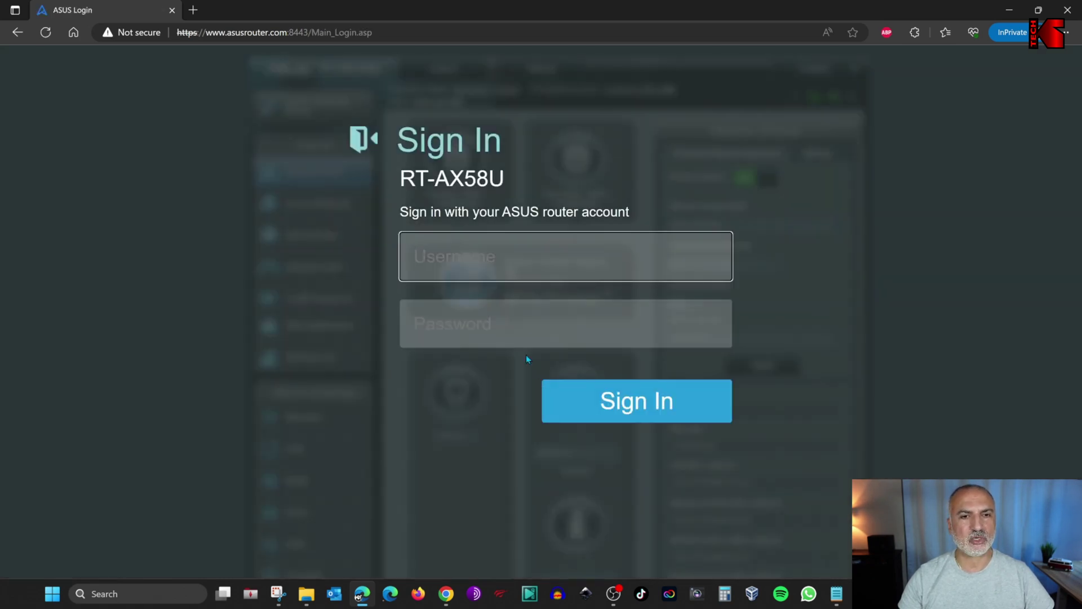
pyautogui.write('kstec')
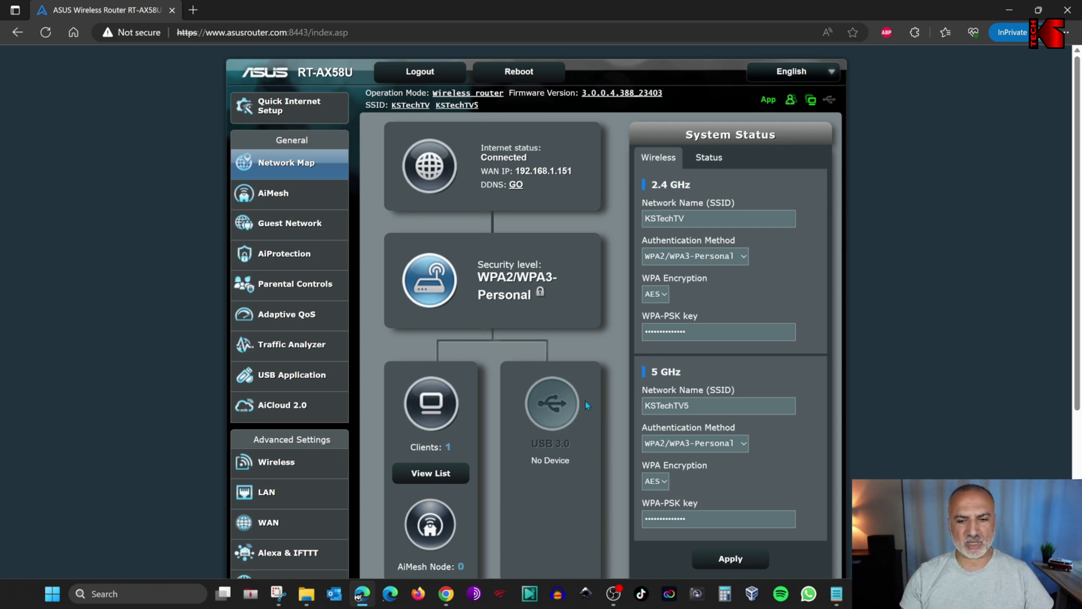
pyautogui.scroll(-4, 305, 352)
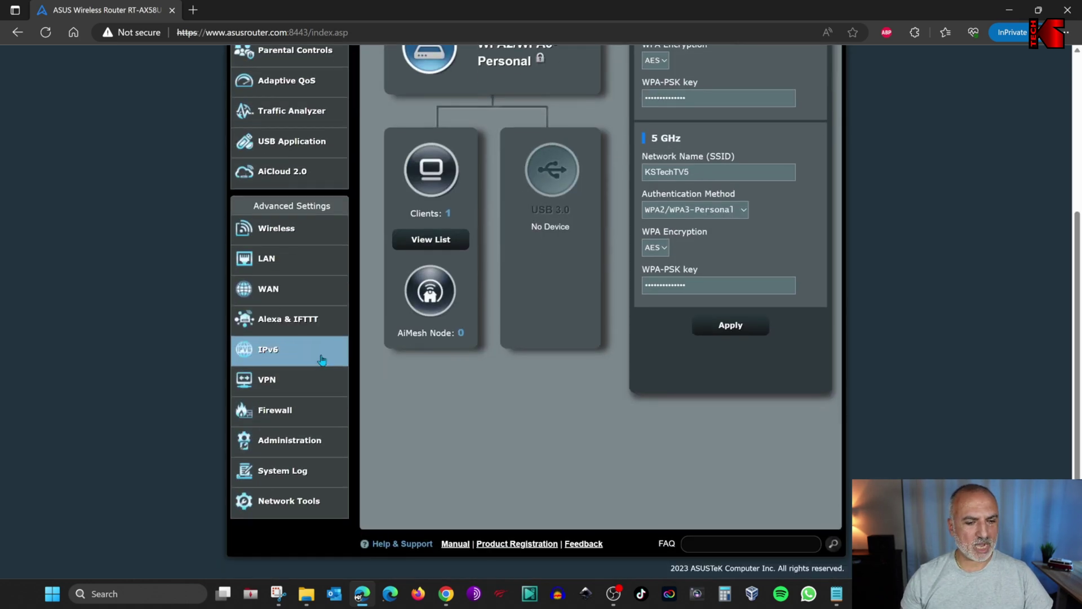
# Export the HTTPS certificate from Administration > System and save it as cert.tar.
pyautogui.click(314, 437)
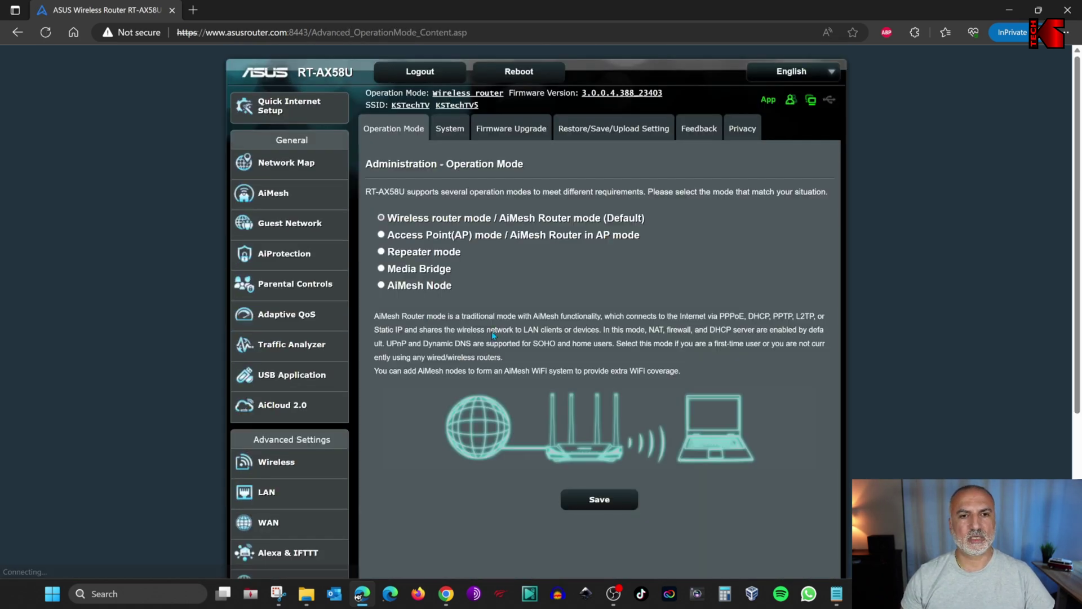
pyautogui.click(449, 128)
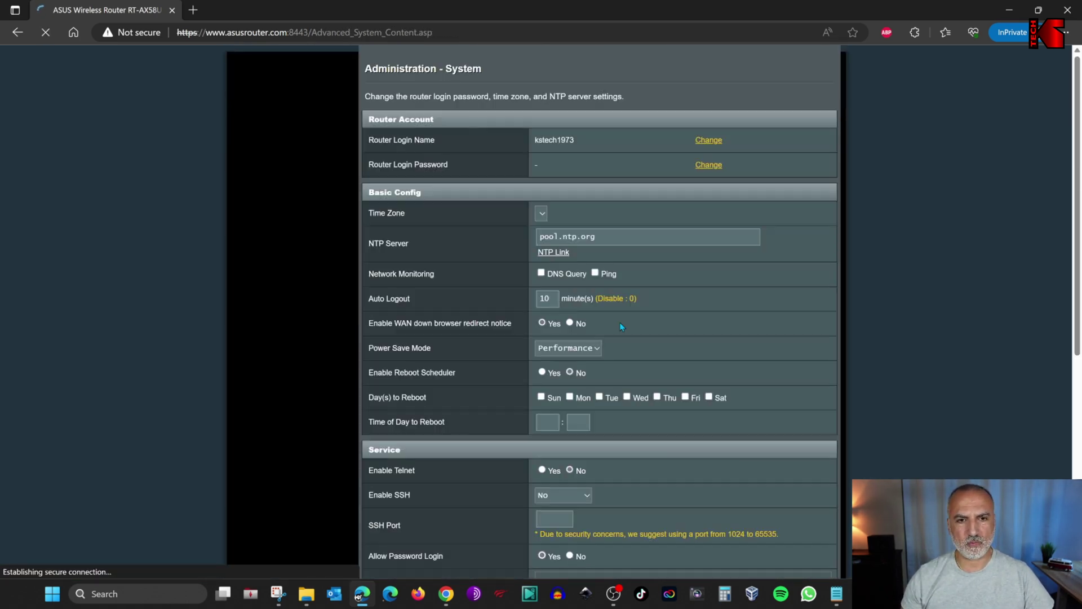
pyautogui.scroll(-6, 619, 326)
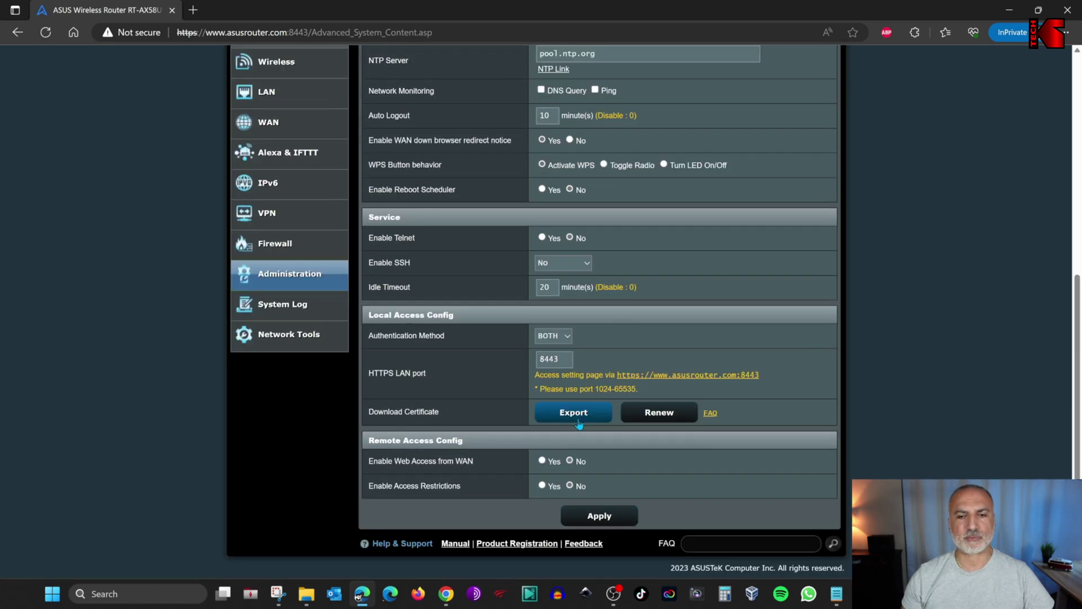
pyautogui.click(578, 414)
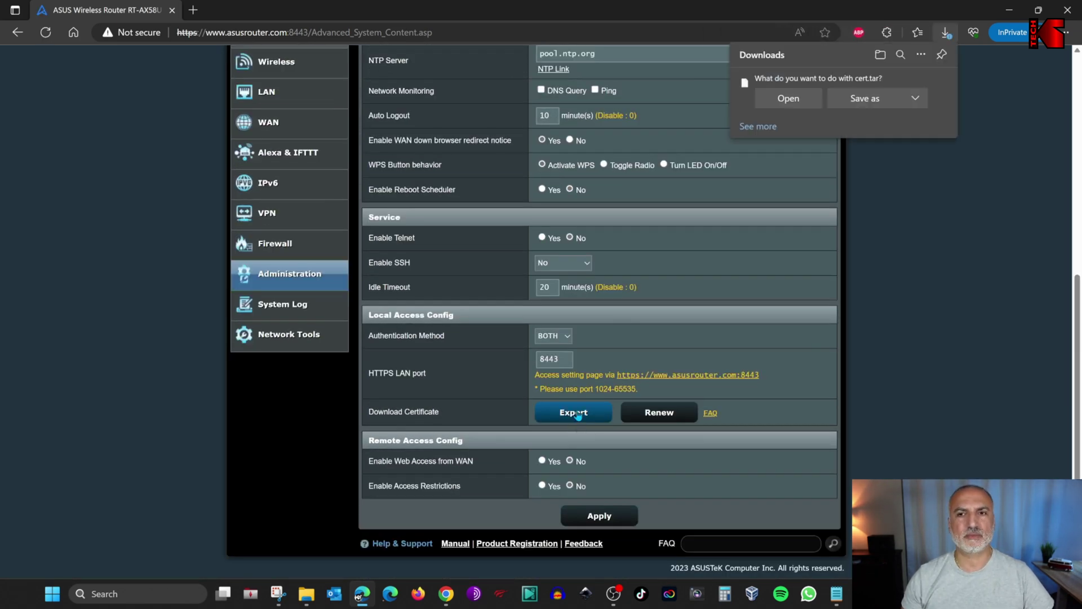
pyautogui.click(915, 98)
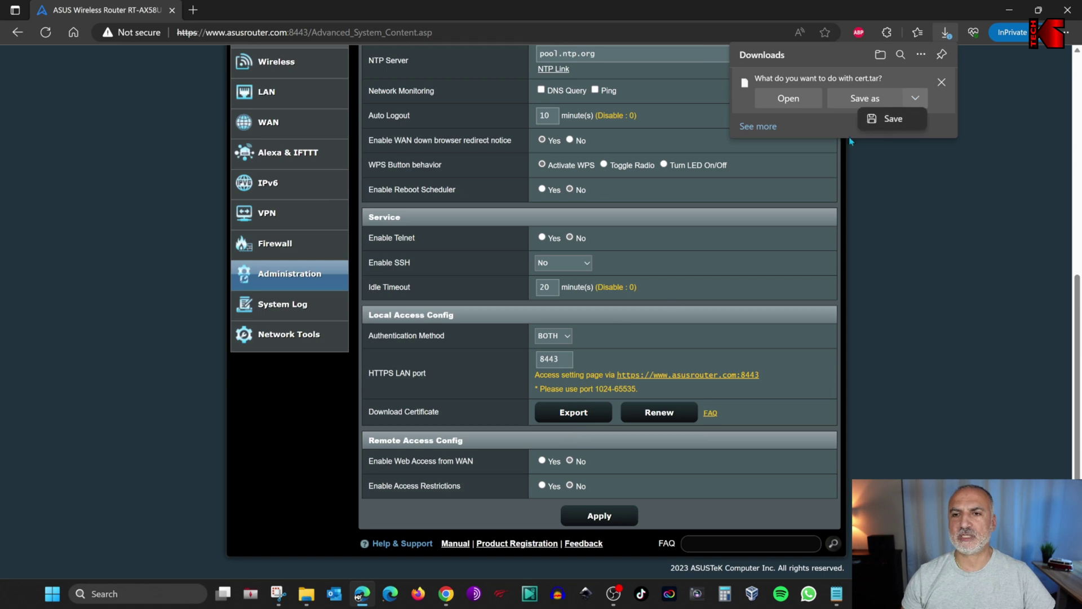
pyautogui.click(890, 120)
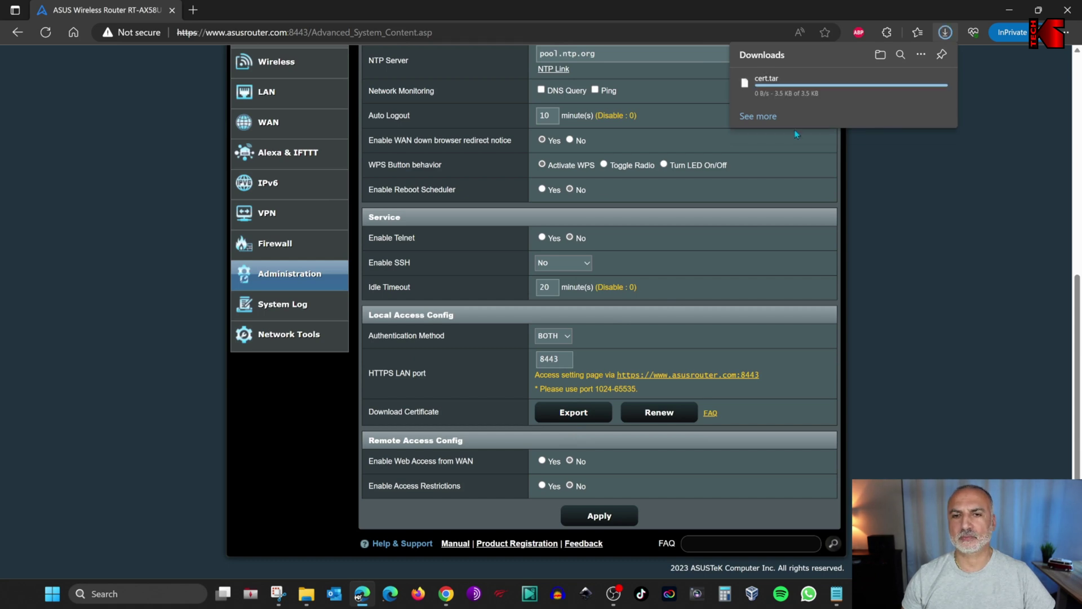
pyautogui.click(307, 596)
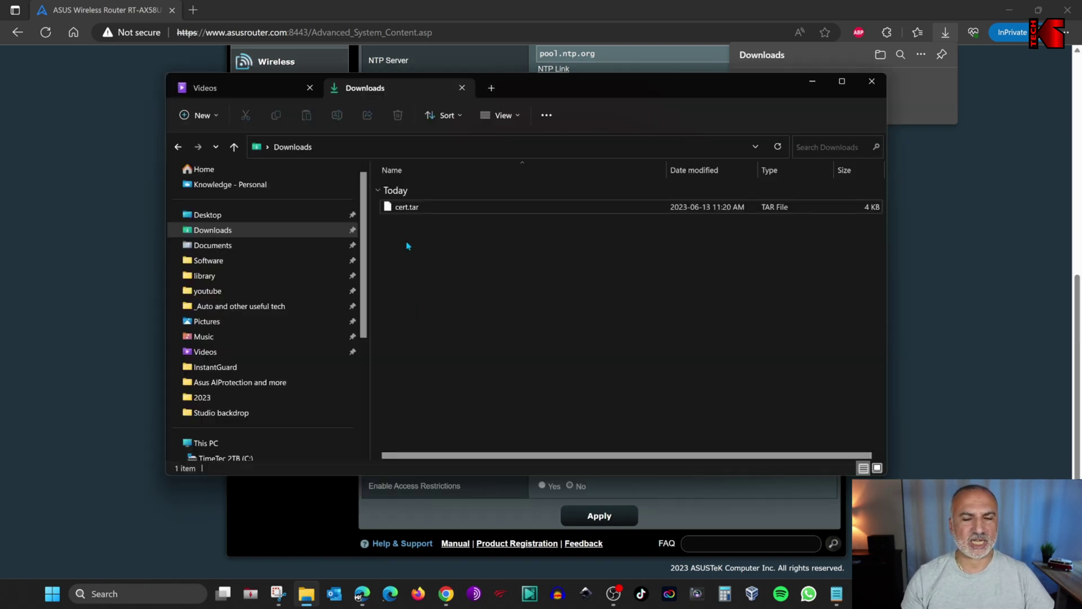
# Extract cert.tar in Downloads with 7-Zip Extract Here, producing cert.crt.
pyautogui.click(403, 209)
pyautogui.rightClick(402, 210)
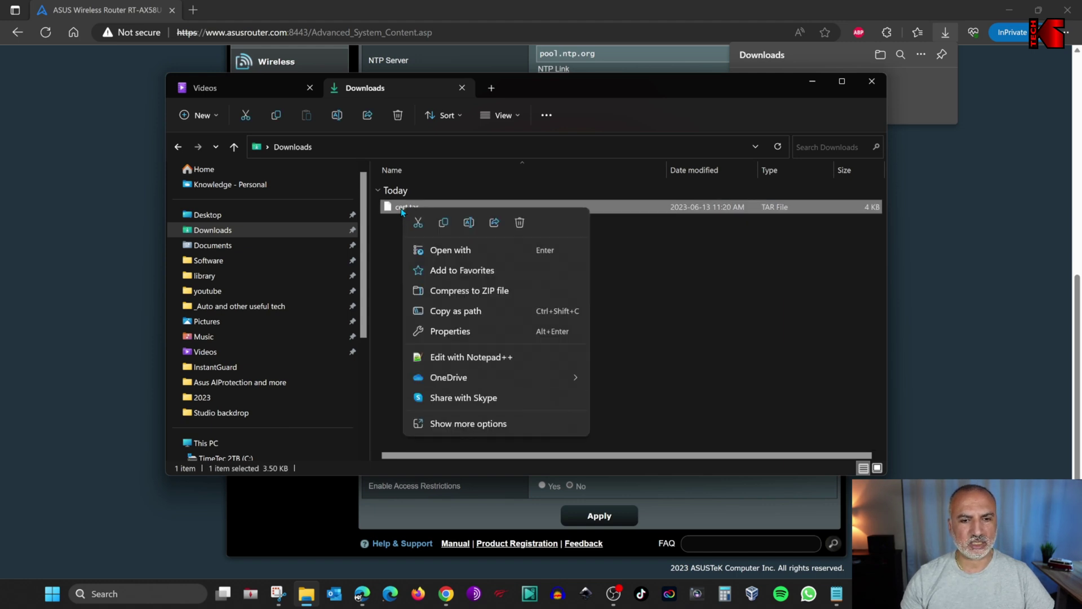
pyautogui.click(467, 424)
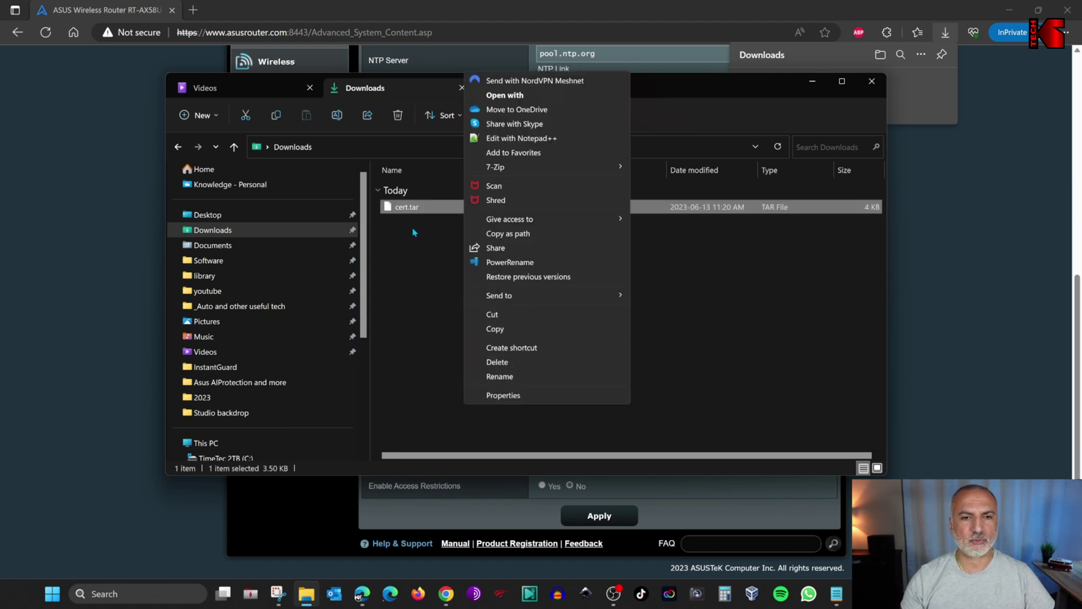
pyautogui.moveTo(511, 167)
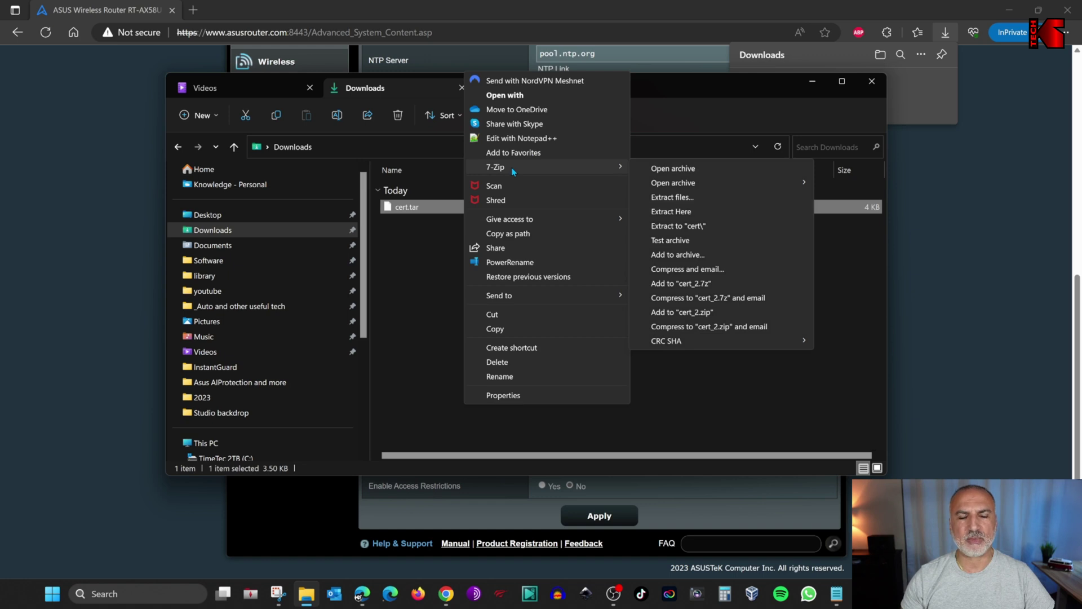
pyautogui.click(671, 214)
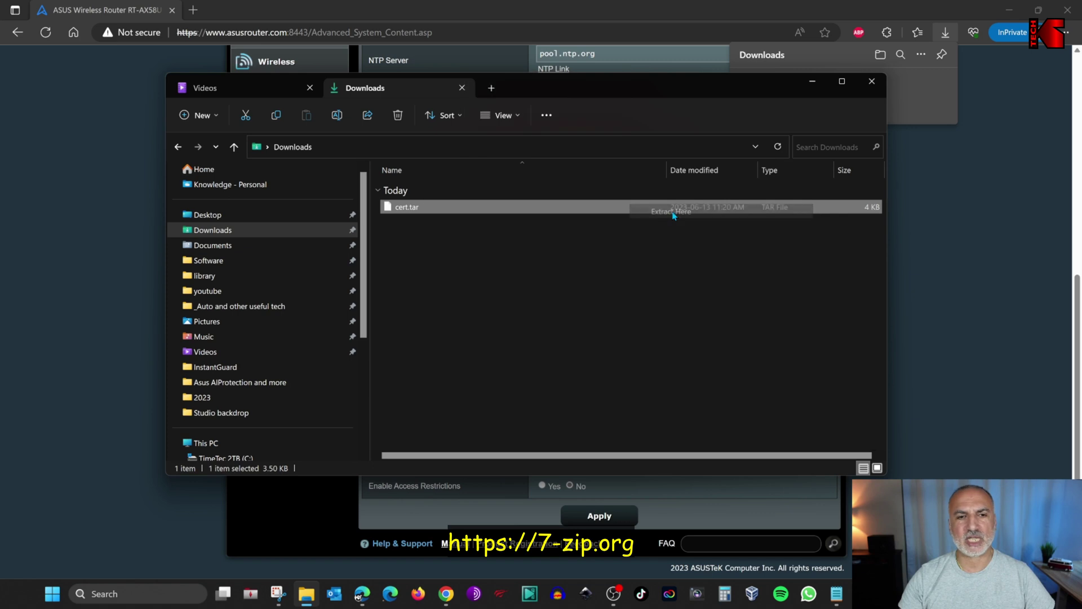
pyautogui.click(495, 302)
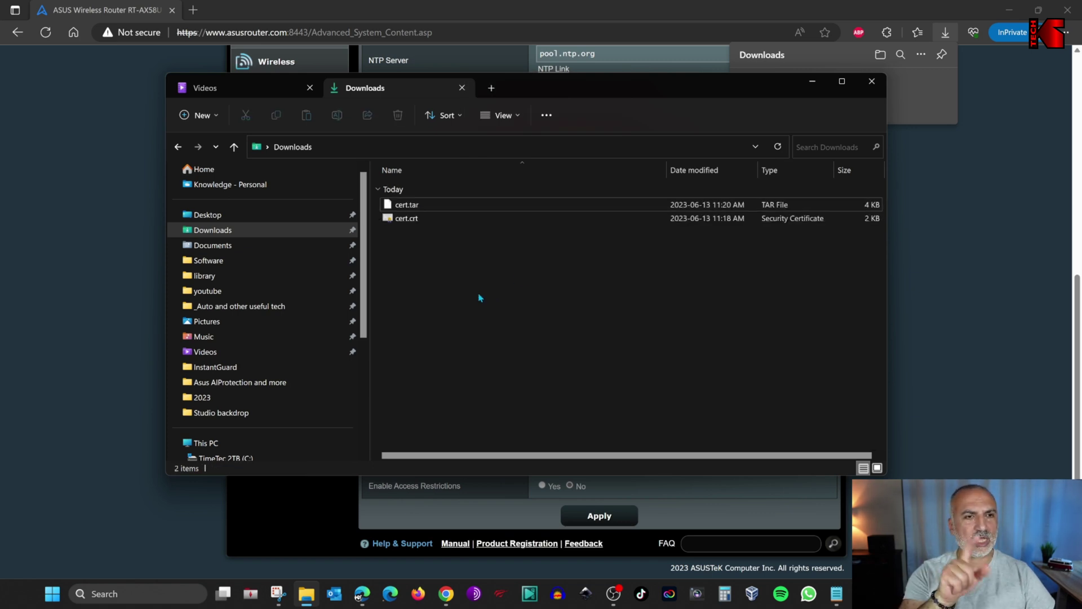
# Open cert.crt and start installing it into the Trusted Root Certification Authorities store.
pyautogui.doubleClick(404, 219)
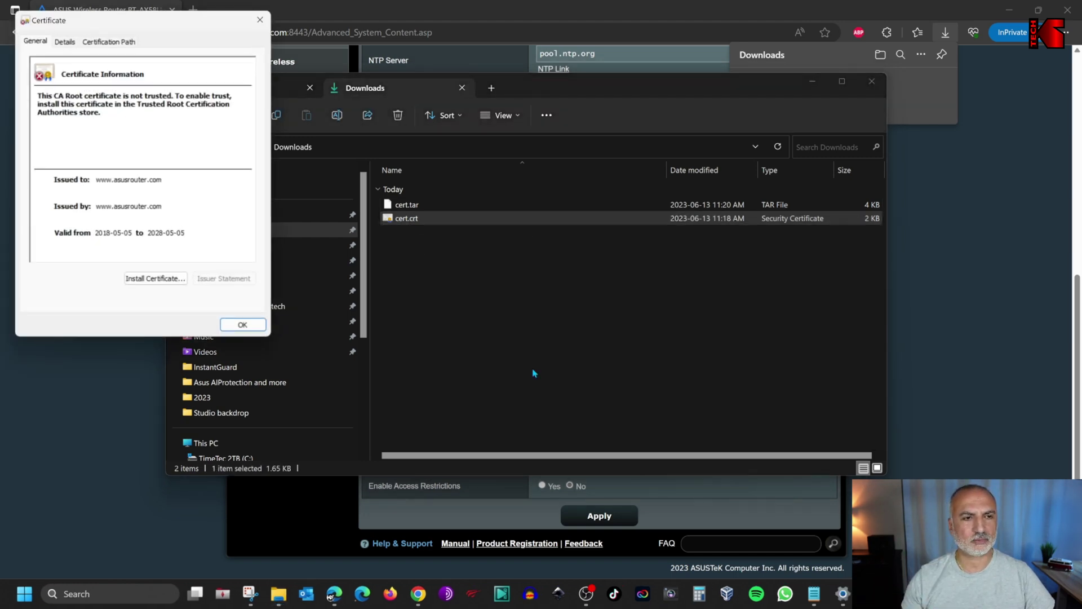
pyautogui.click(145, 279)
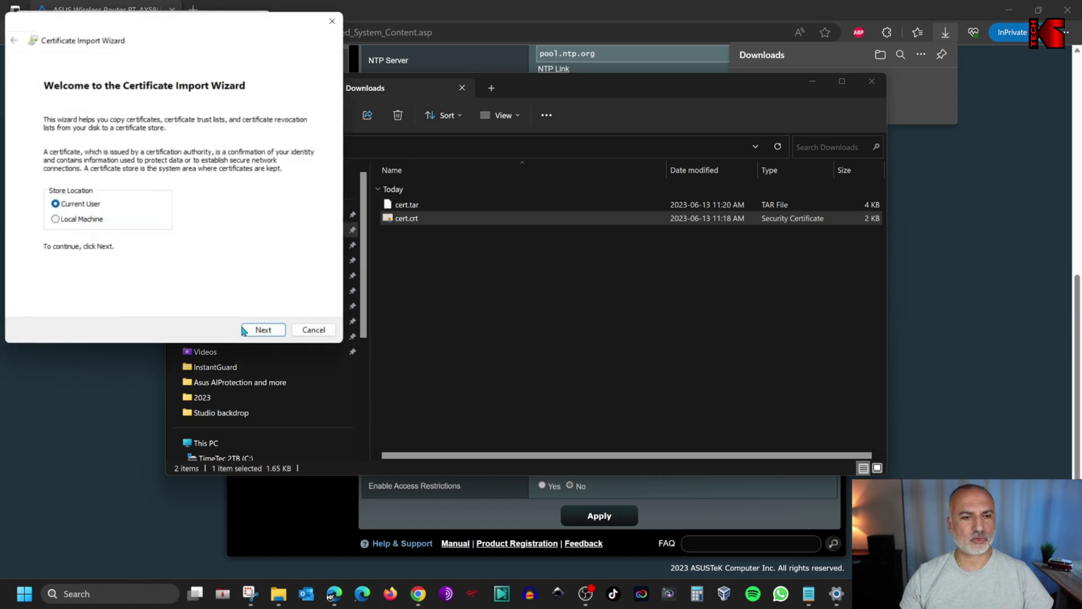
pyautogui.click(262, 330)
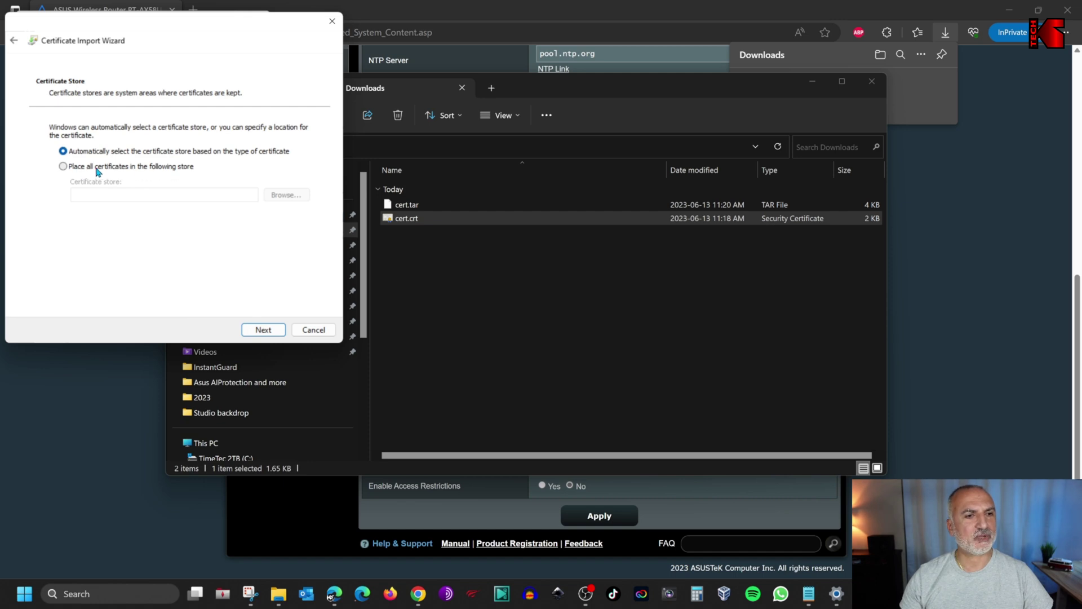
pyautogui.click(63, 167)
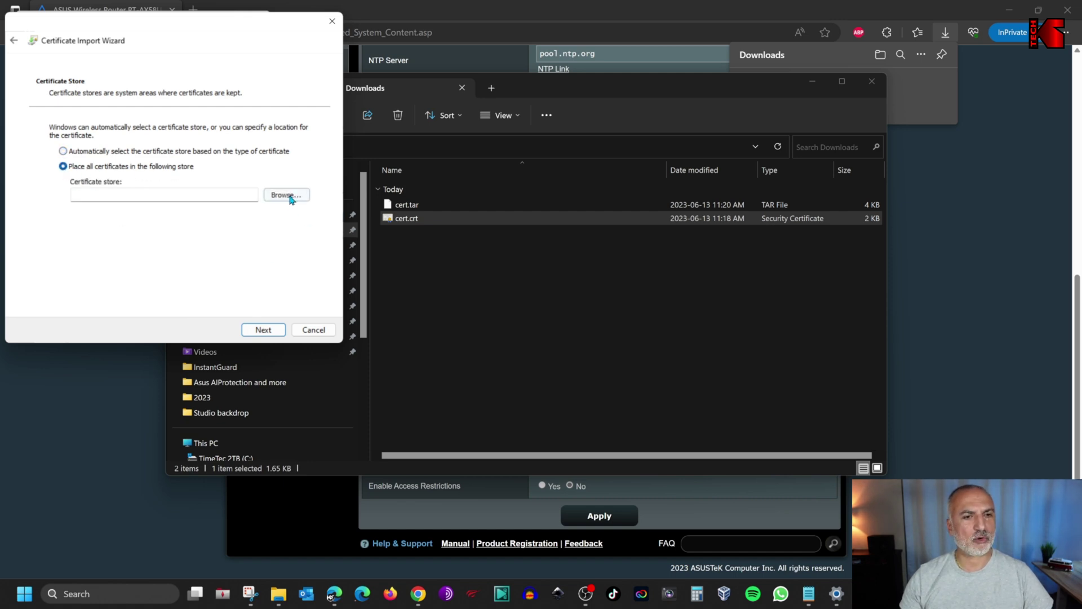
pyautogui.click(290, 197)
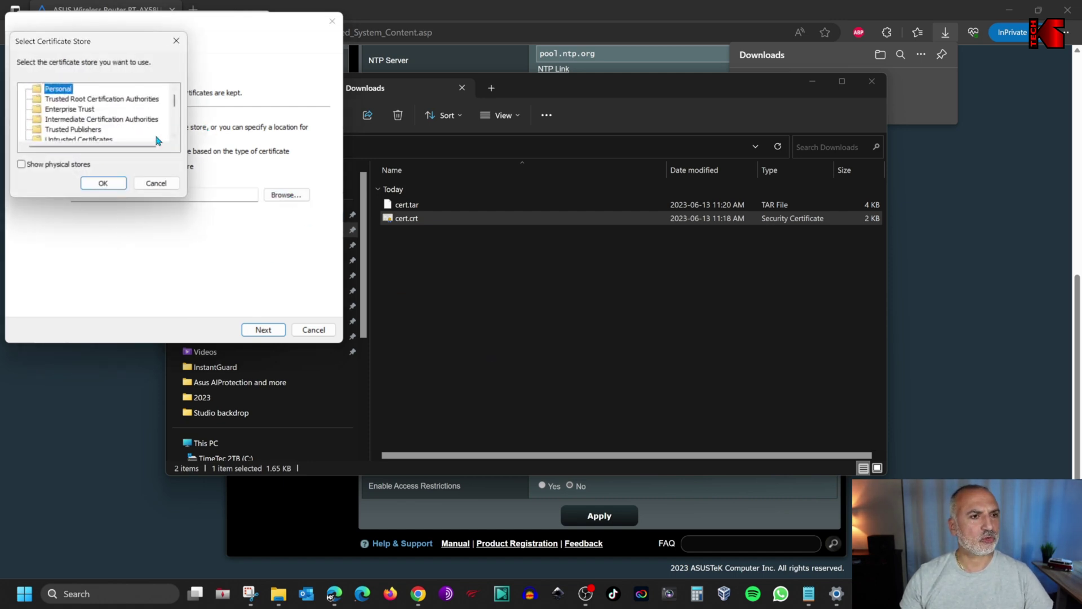
pyautogui.click(111, 99)
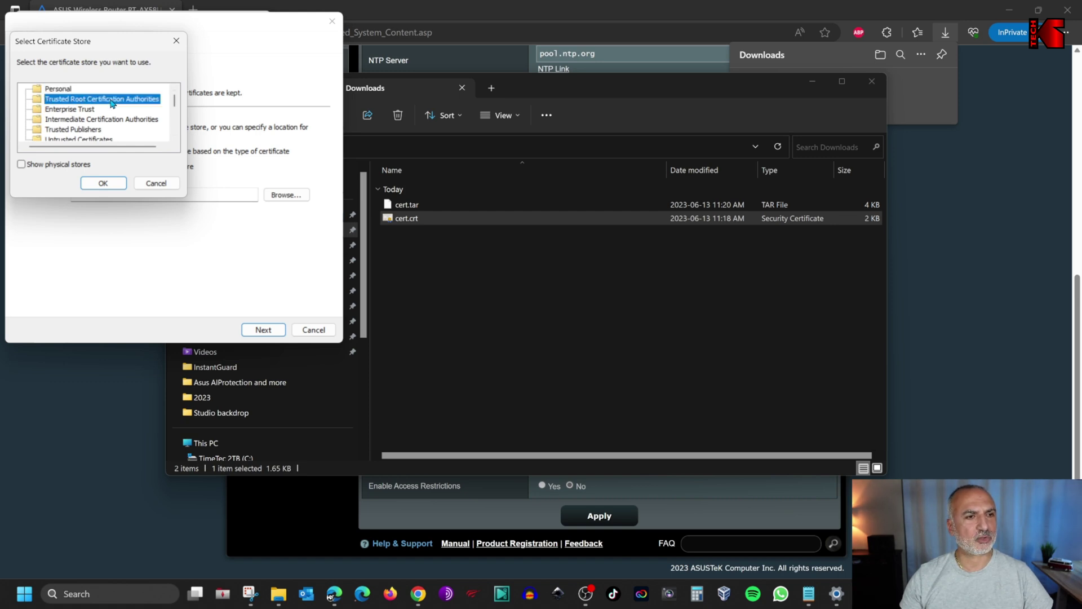
pyautogui.click(103, 184)
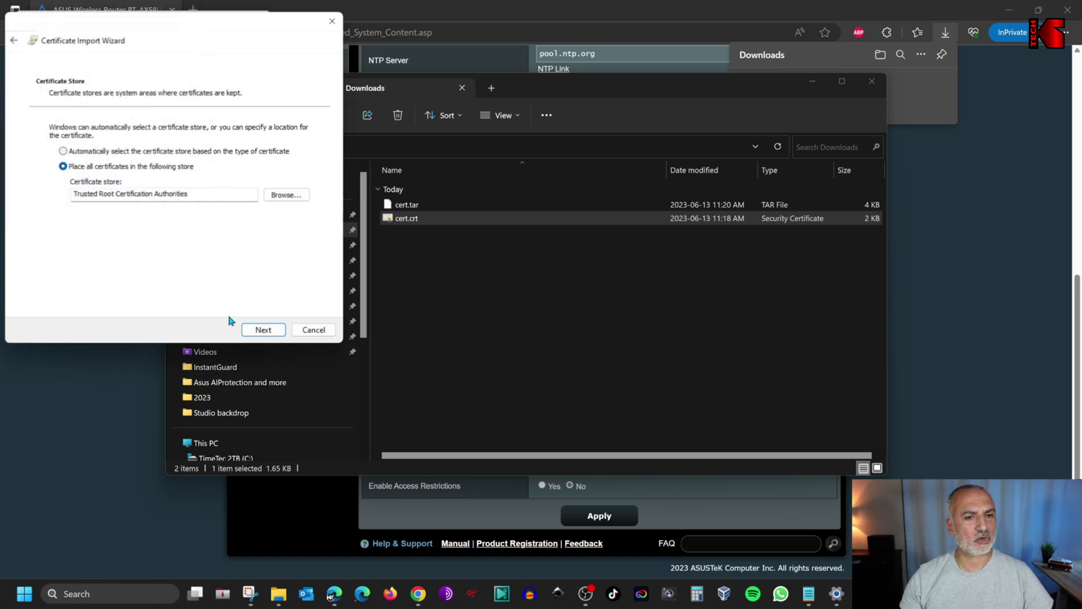
# Complete the import, accept the root certificate security warning, and close the certificate dialogs.
pyautogui.click(261, 331)
pyautogui.click(263, 329)
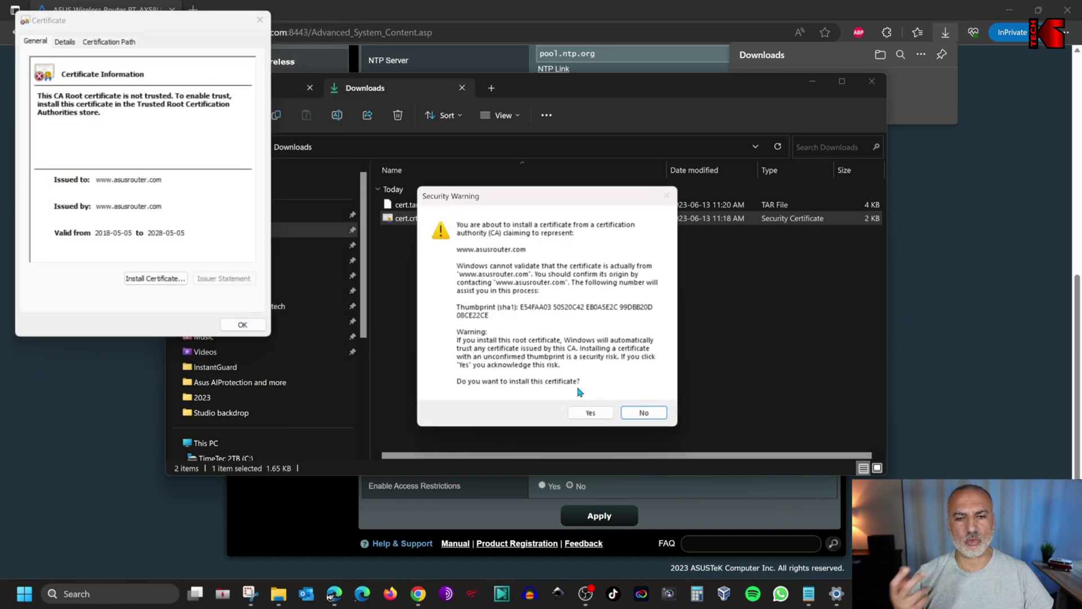
pyautogui.click(590, 413)
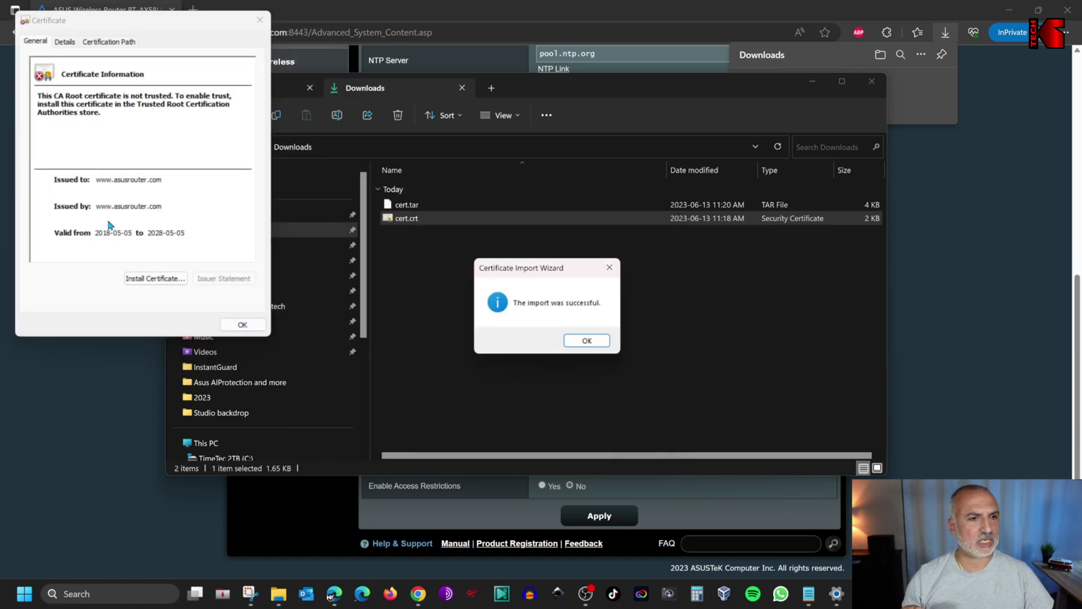
pyautogui.click(587, 341)
pyautogui.click(240, 324)
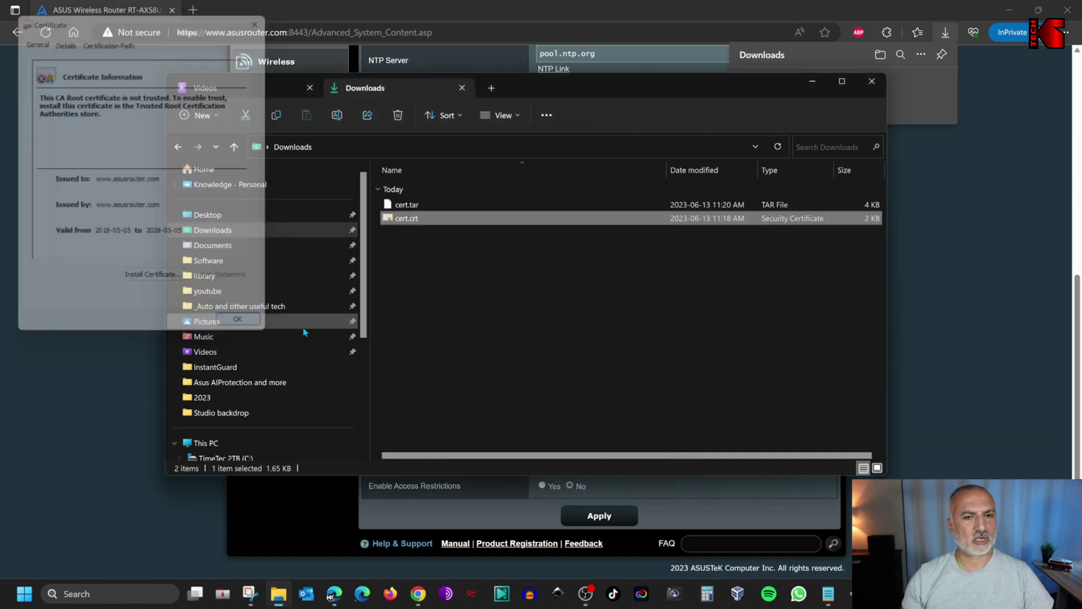
pyautogui.click(872, 83)
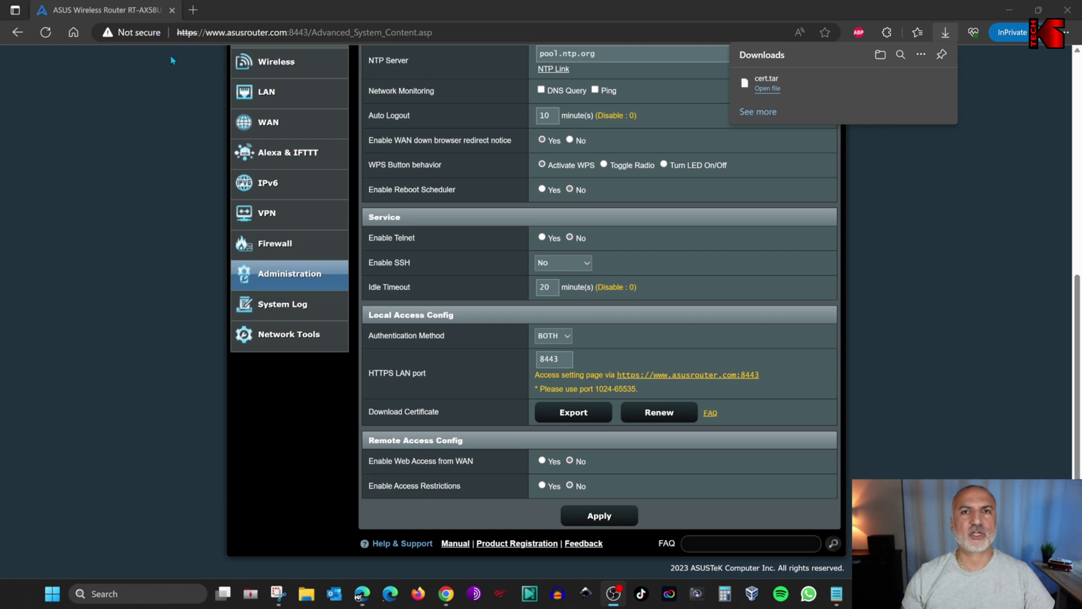
pyautogui.click(193, 11)
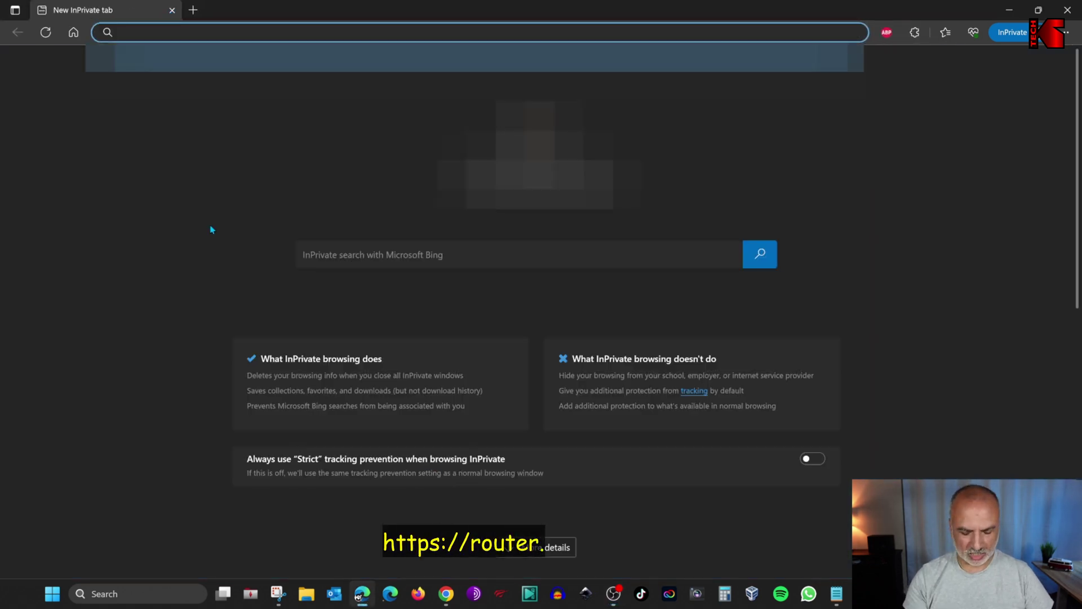
pyautogui.write('https')
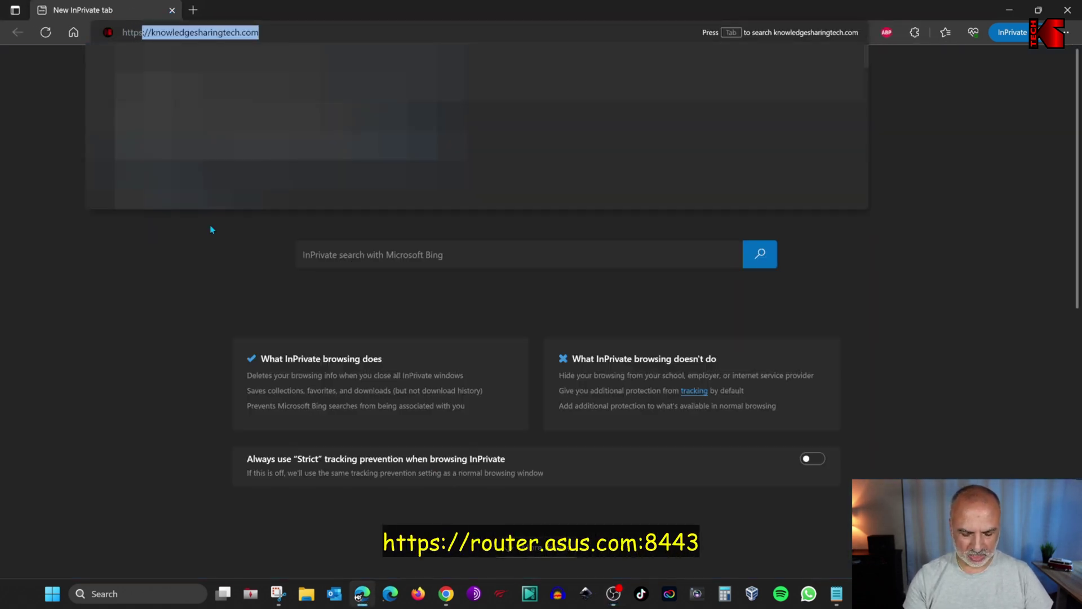
pyautogui.write('://rout')
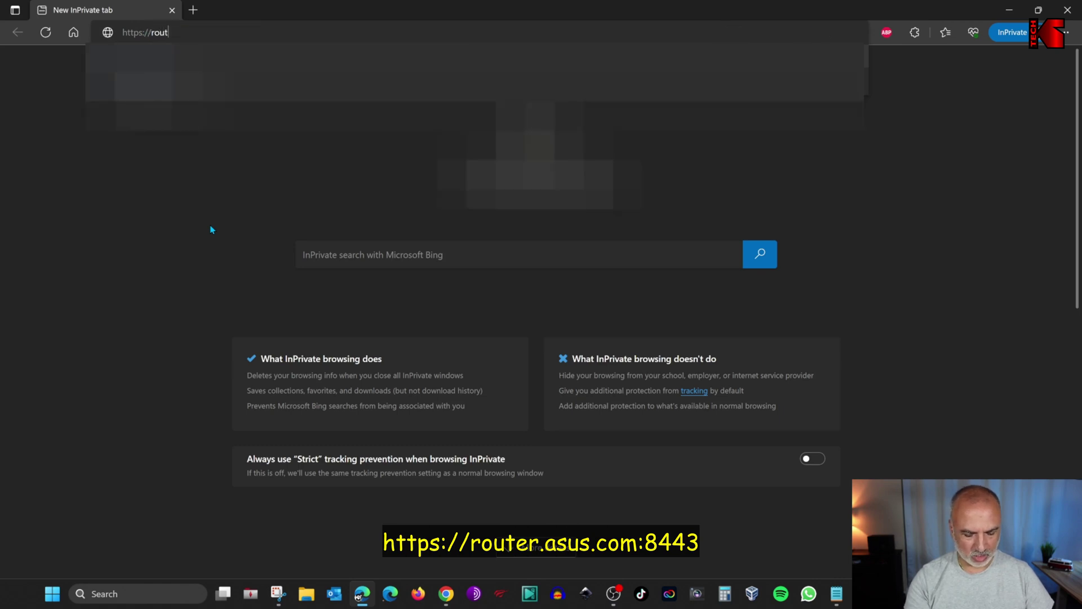
pyautogui.write('er.asus.c')
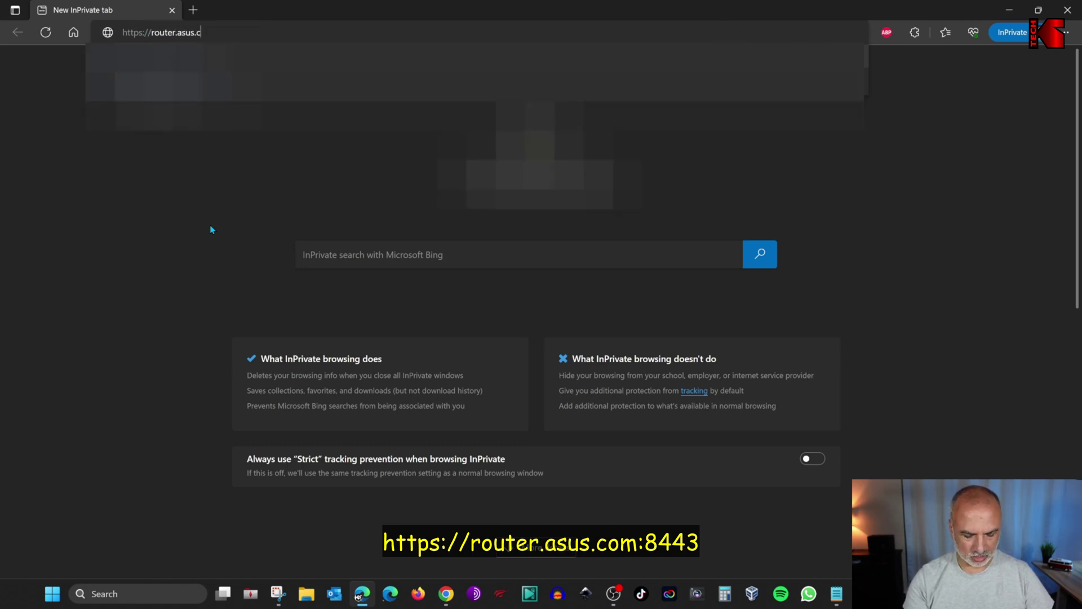
pyautogui.write('o')
pyautogui.write('8443')
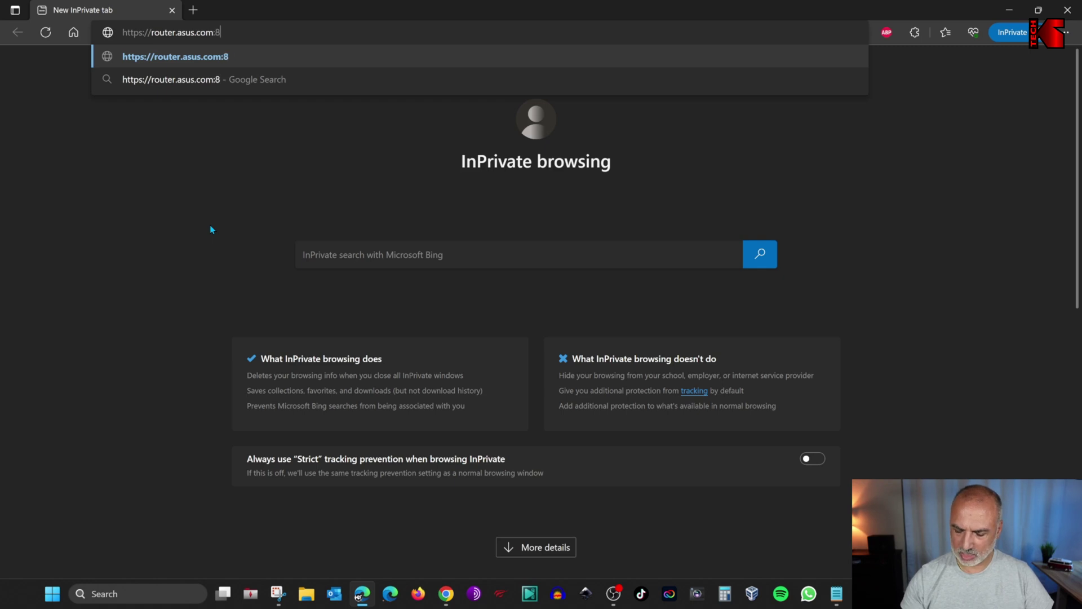
pyautogui.press('Return')
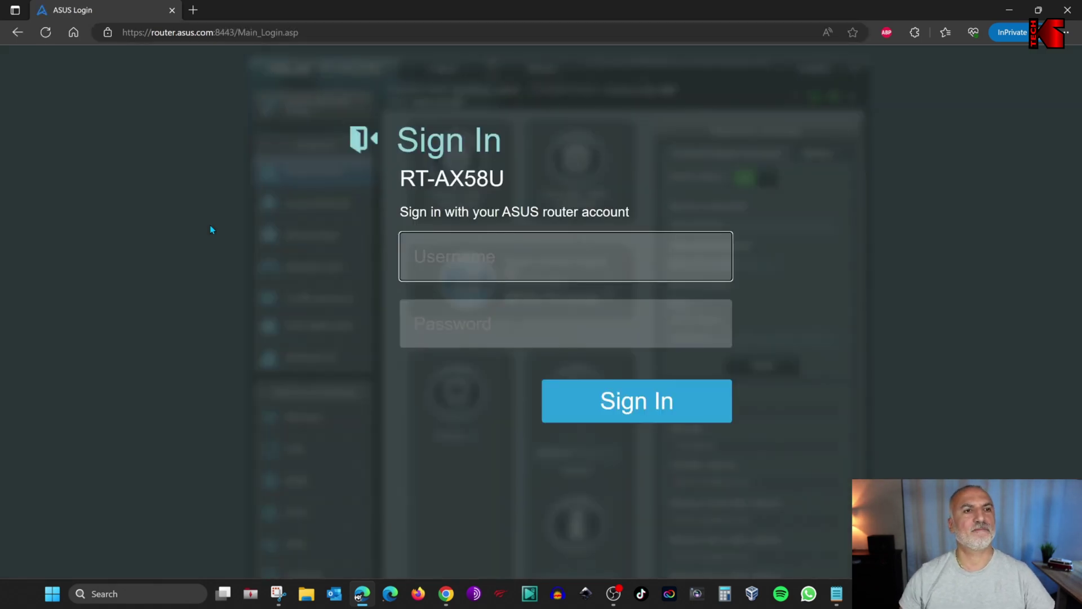
# Verify the site connection is reported secure, then start entering the login username.
pyautogui.click(107, 32)
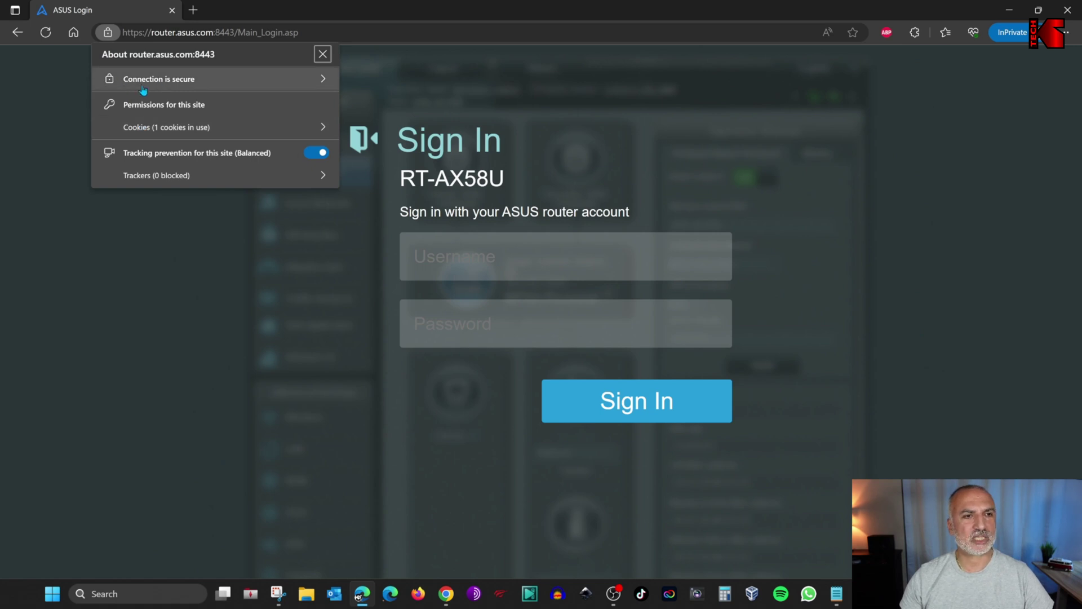
pyautogui.click(291, 326)
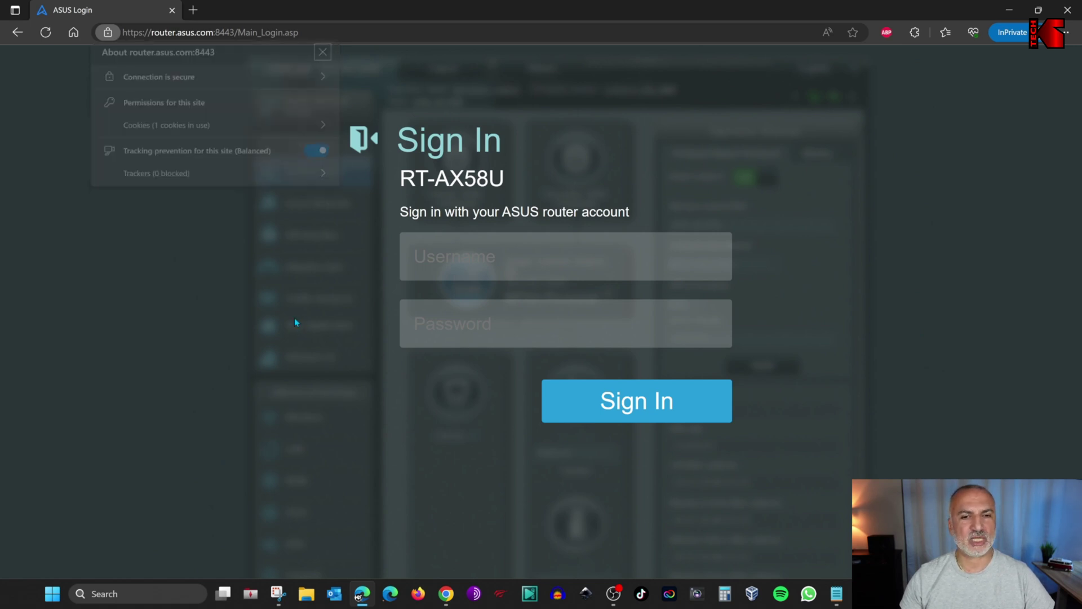
pyautogui.click(463, 255)
pyautogui.write('kst')
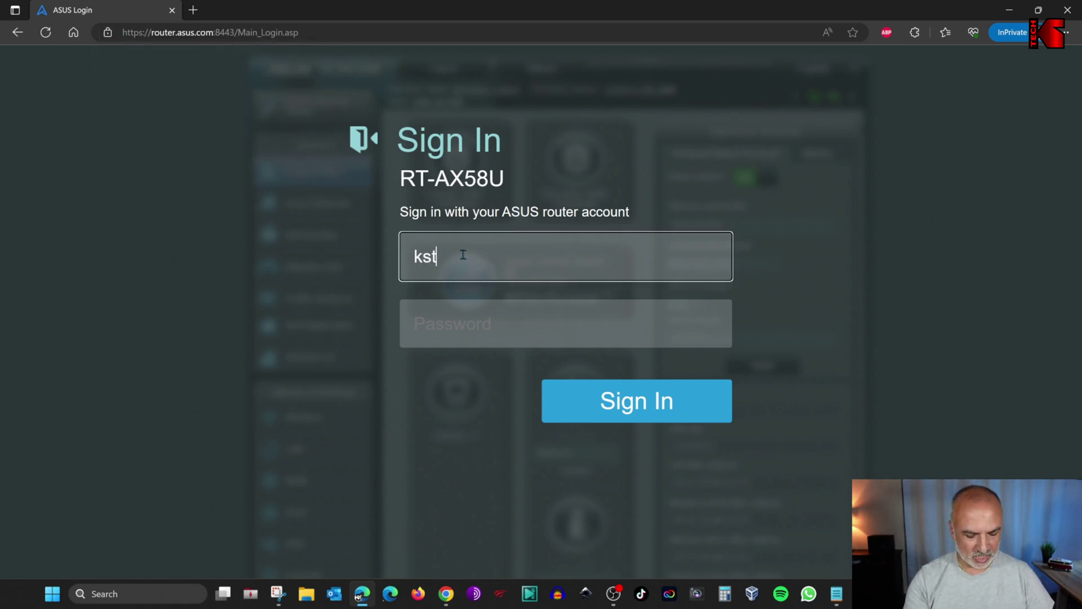